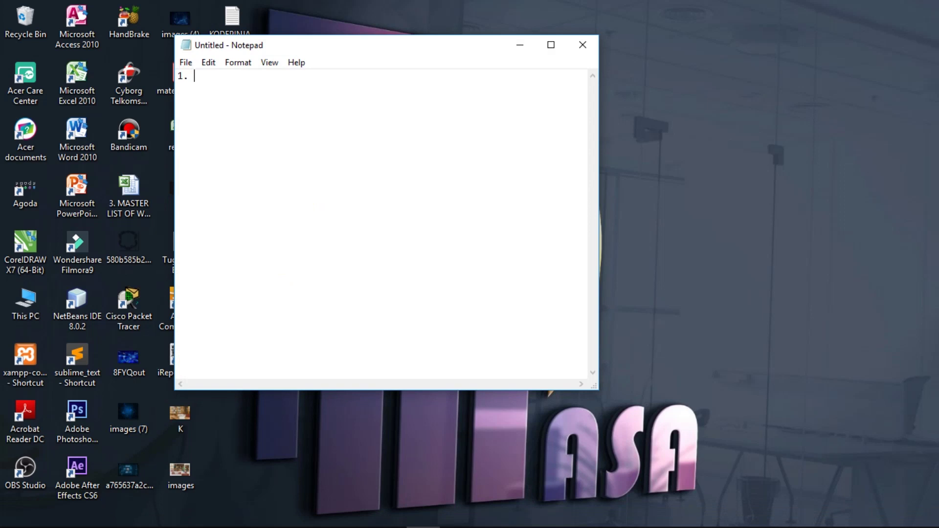
Write a numbered requirements list in the note: Plugin Ireport 5.5, Library Ireport, Databases, and Aplikasi
text(Plugin Ireport)
key(Return)
text(2. Librar)
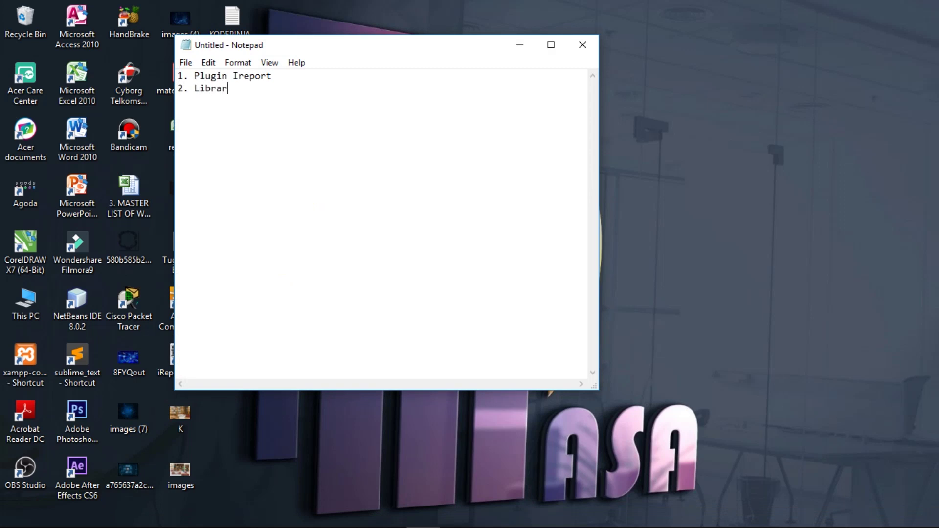
text(y )
text(Ireport)
text(5.5)
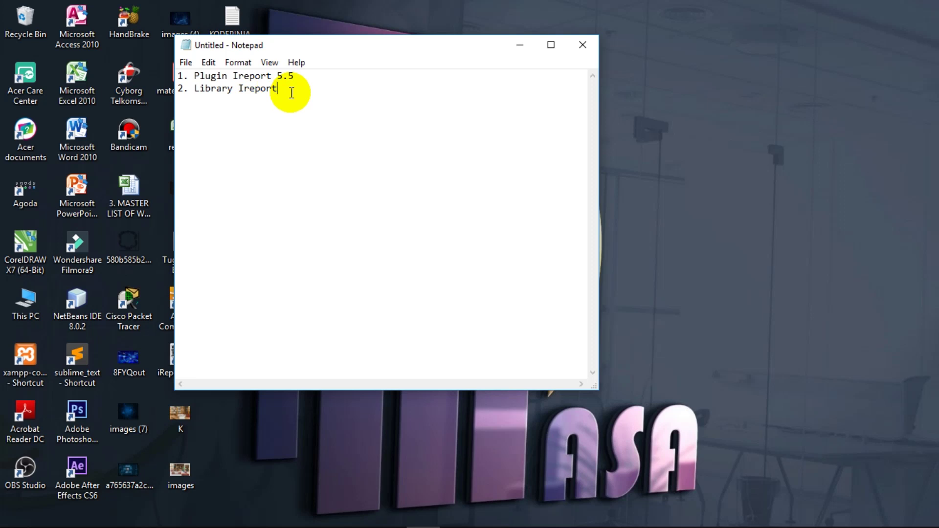
key(Return)
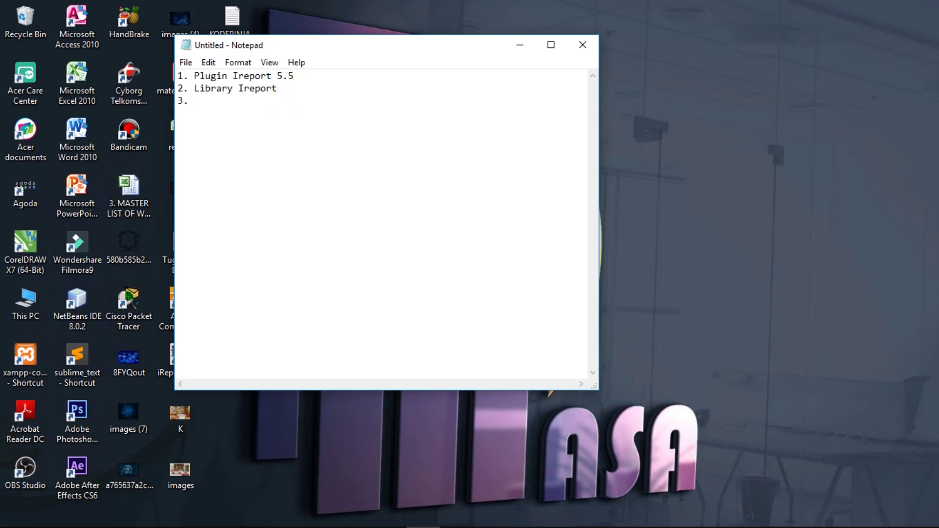
text(3. Databases)
key(Return)
text(4 Aplikasi)
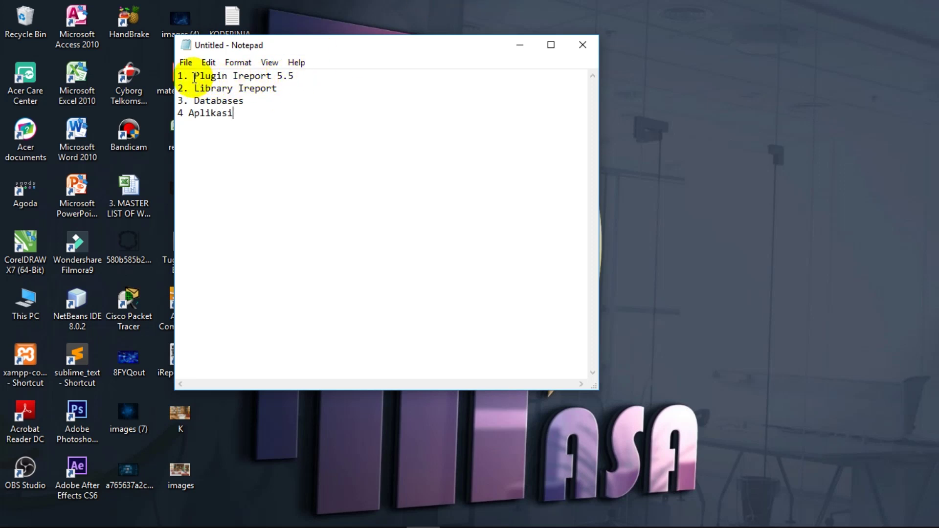
Close the note without saving the requirements list
drag(195, 76, 290, 88)
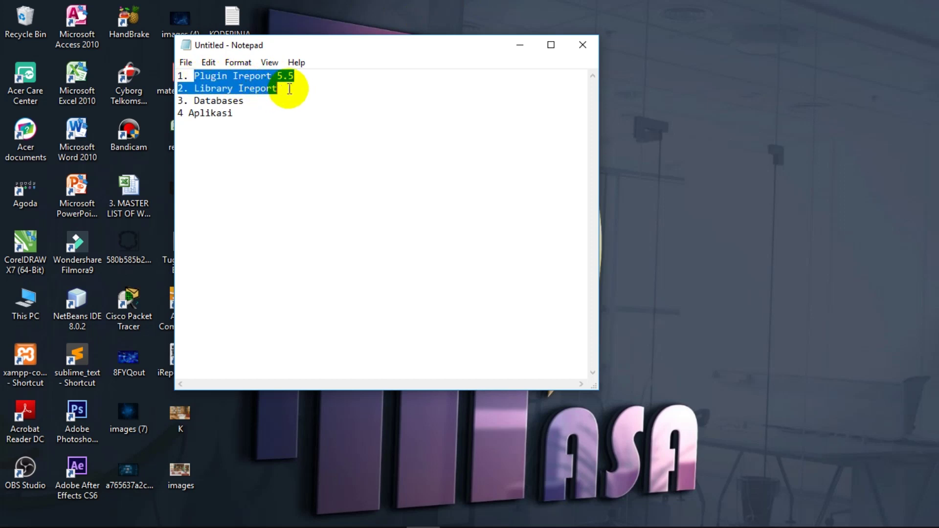
click(592, 44)
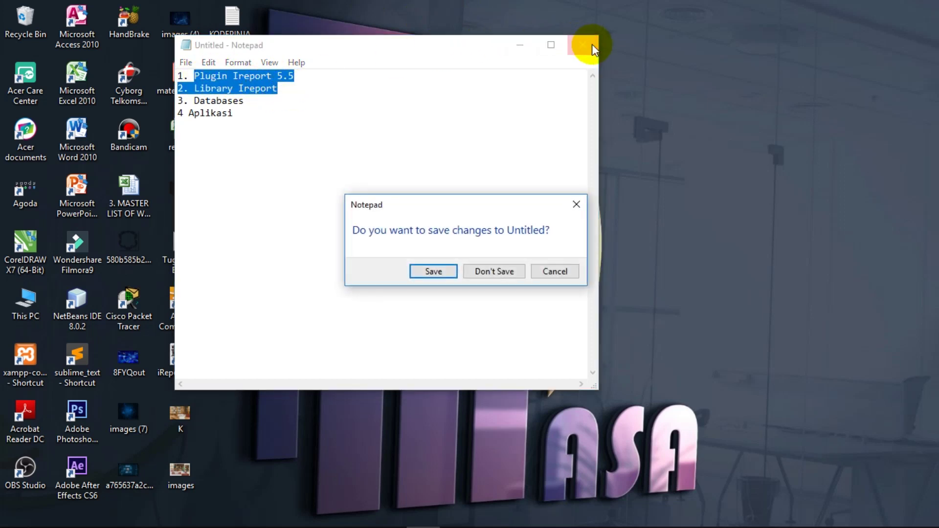
click(492, 272)
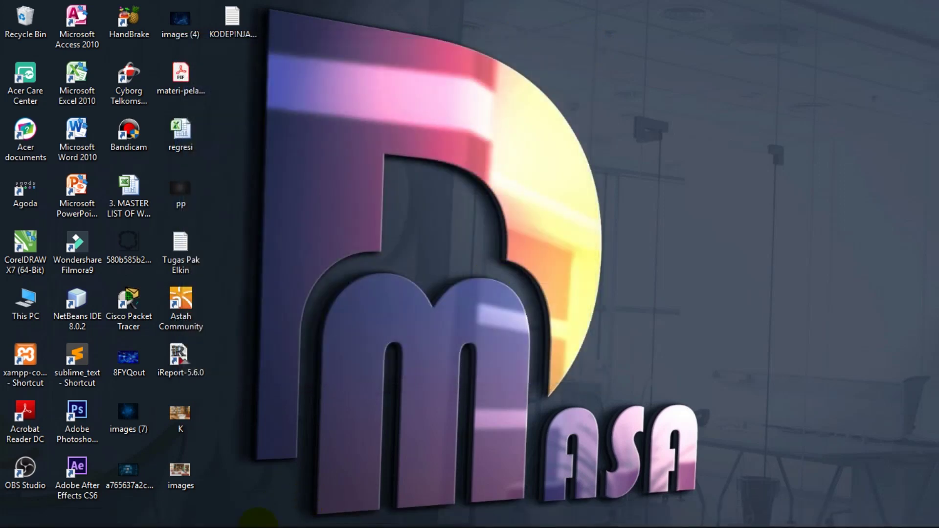
Switch to File Explorer and open the File Pendukung folder on Data (D:), inside Aplikasi, Ireport Plugin Java, File-Pendukung-Java
mouse_move(202, 522)
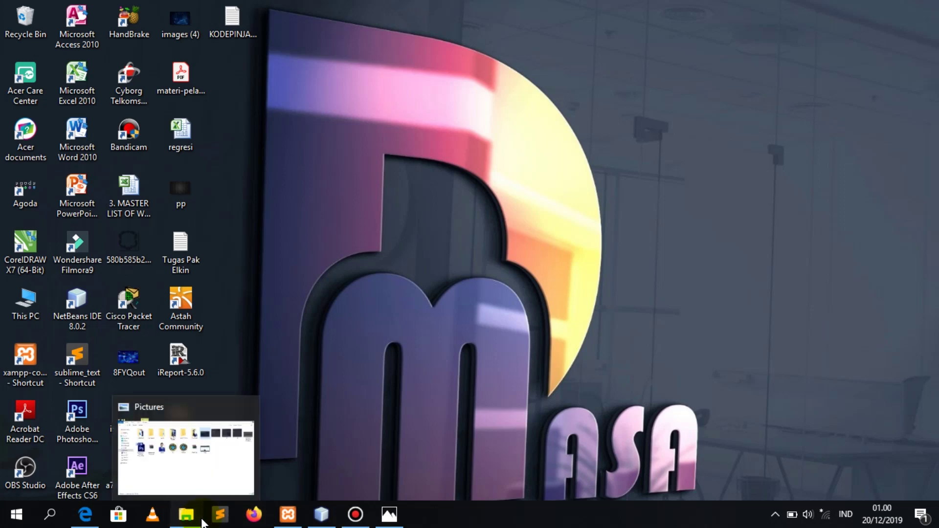
click(202, 520)
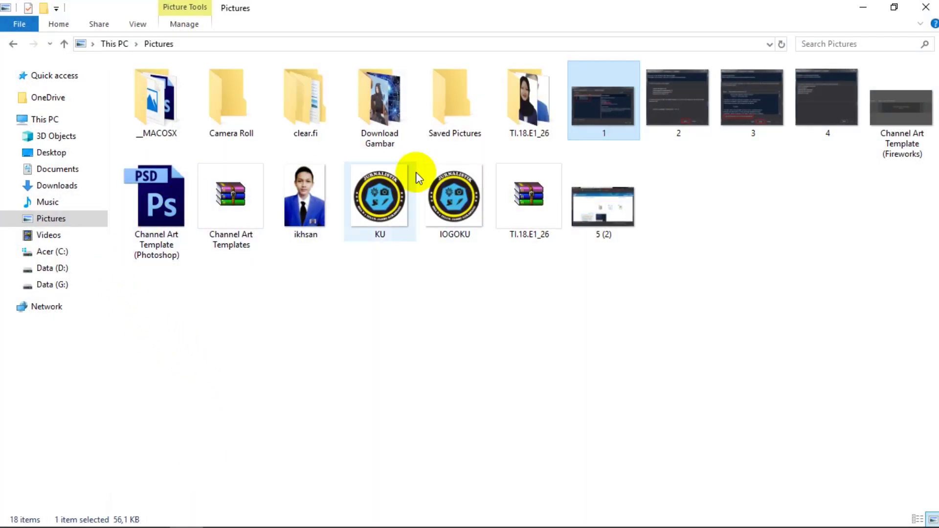
click(60, 269)
double_click(157, 128)
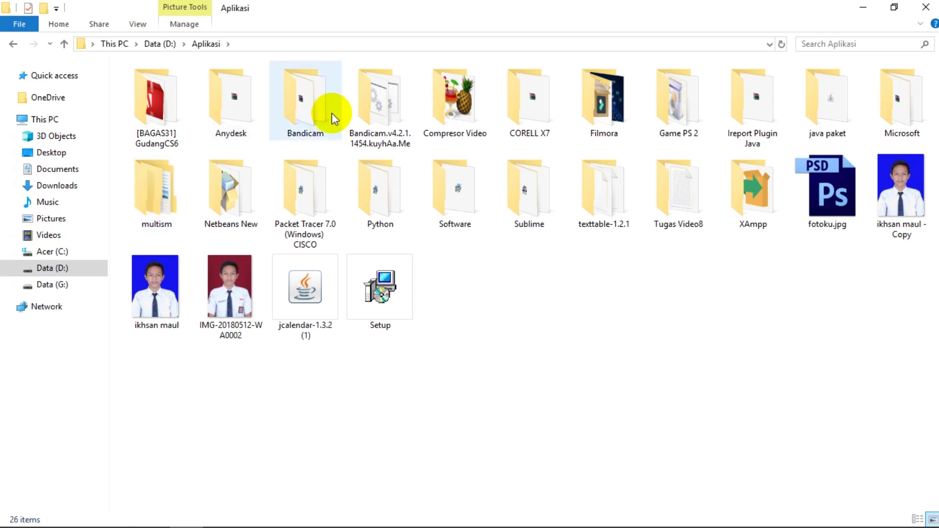
double_click(765, 115)
click(290, 110)
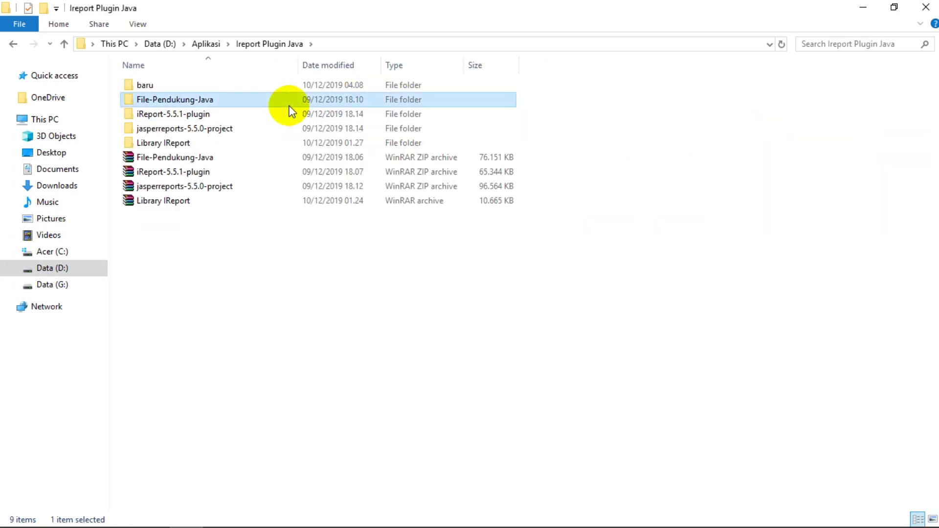
click(290, 110)
double_click(290, 109)
double_click(266, 90)
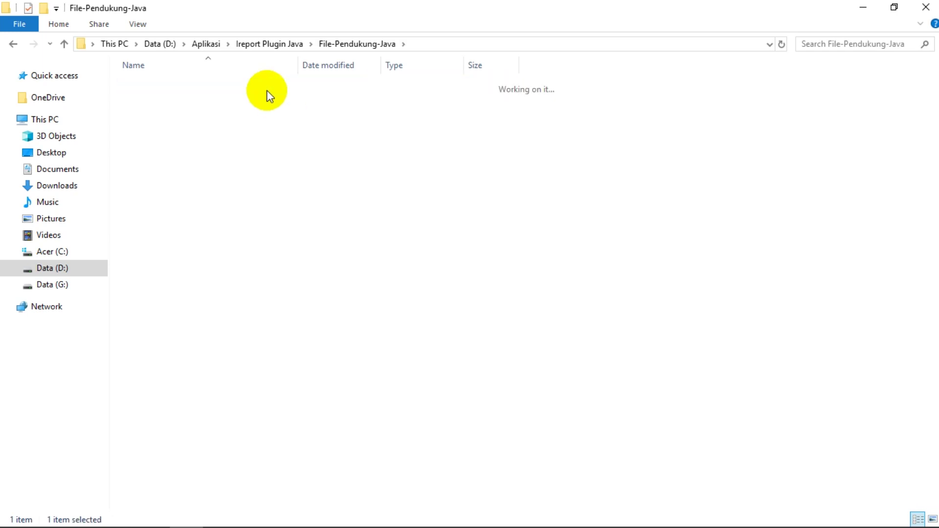
Examine the plugin files in the IReport folder and the jar files in the library folder
click(245, 89)
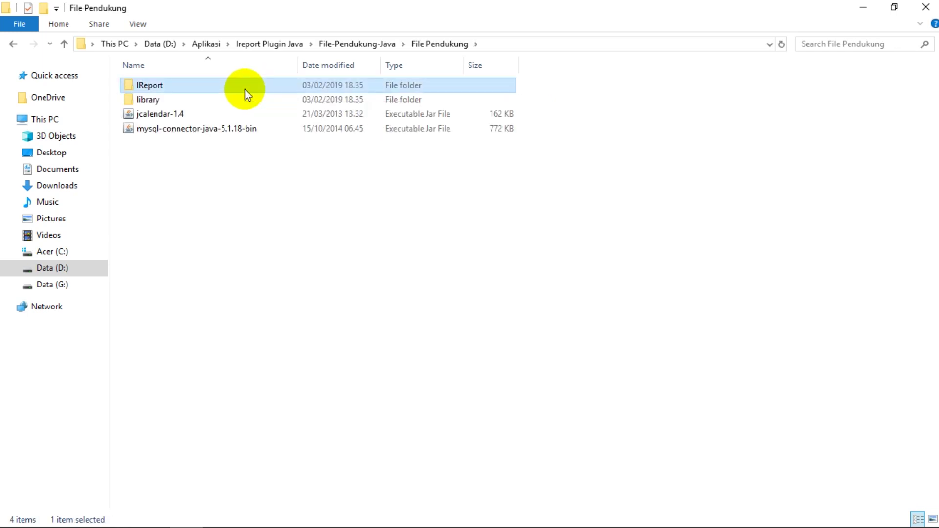
click(234, 98)
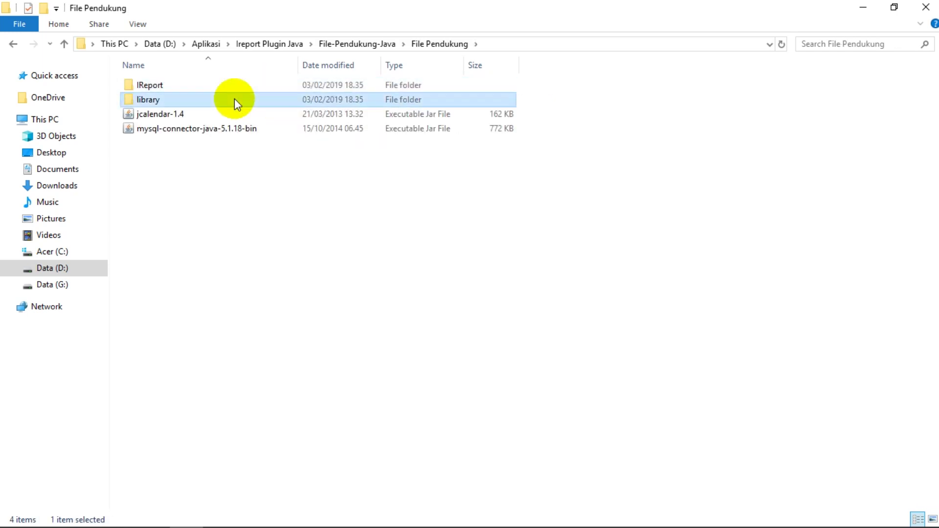
double_click(243, 87)
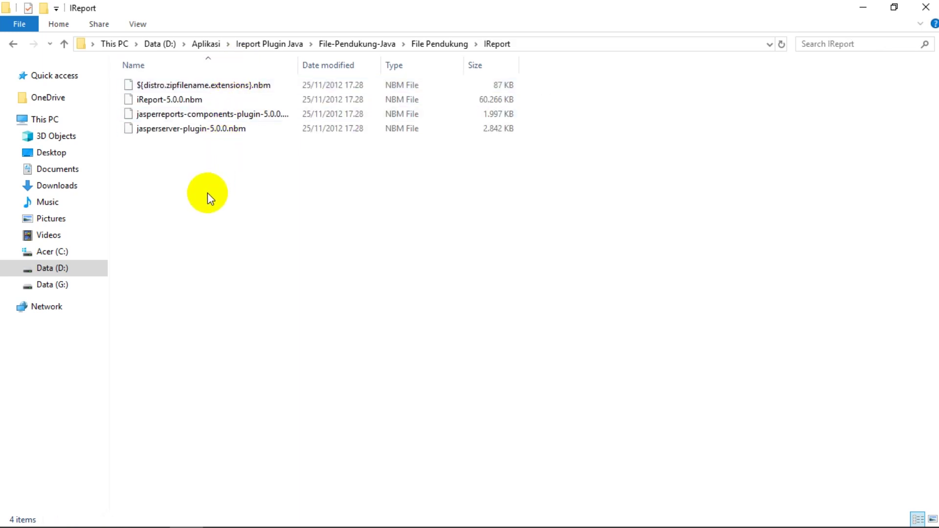
click(15, 47)
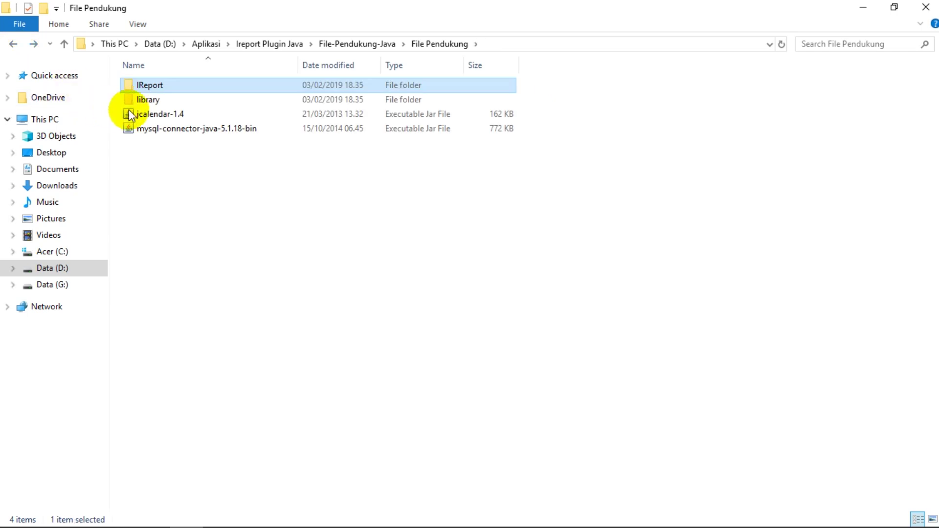
double_click(146, 100)
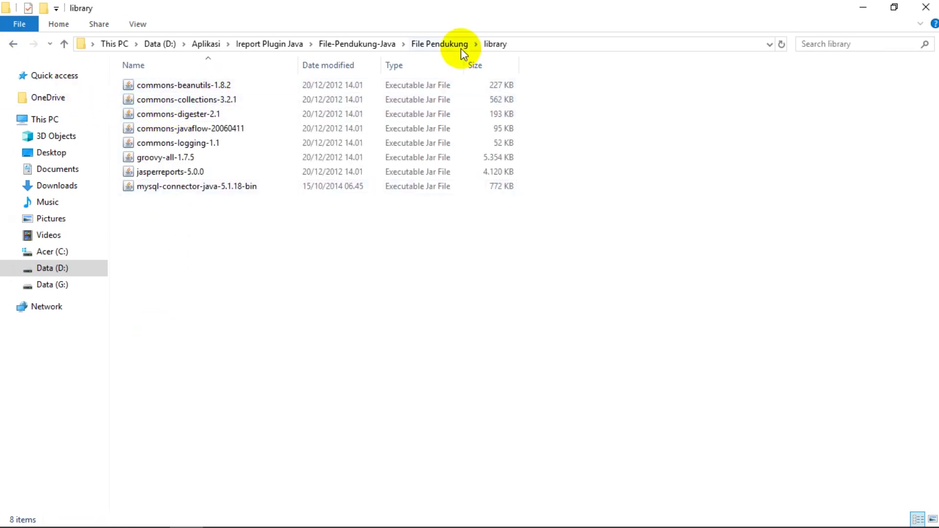
click(441, 44)
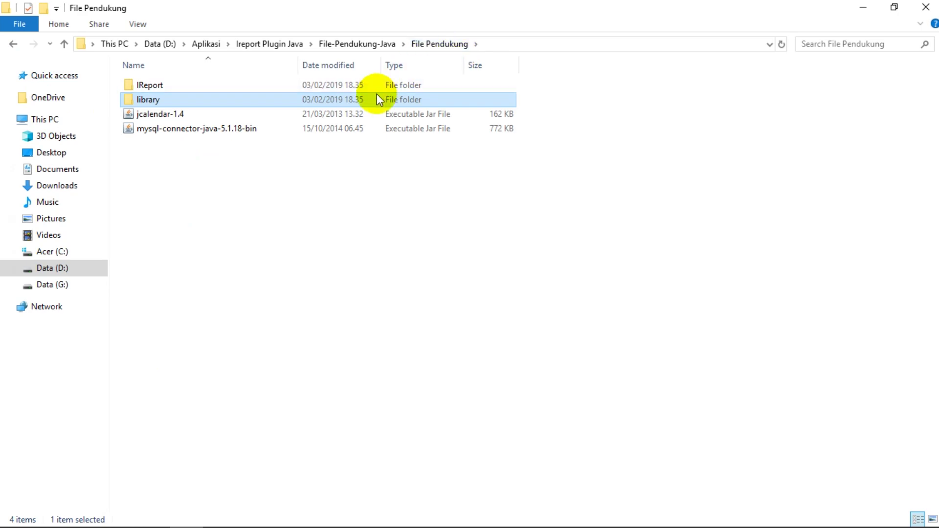
click(383, 83)
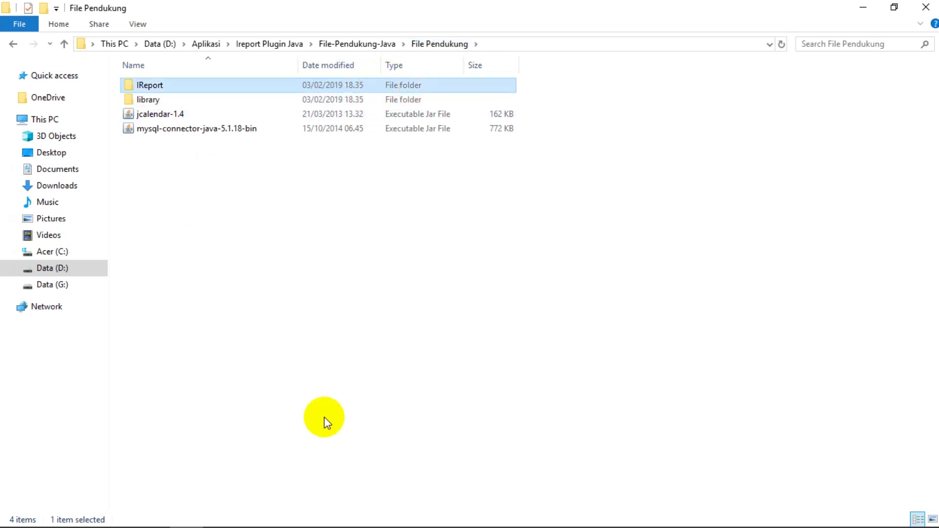
Switch to NetBeans IDE and show the Peminjaman.java form in Design view
mouse_move(355, 519)
click(322, 515)
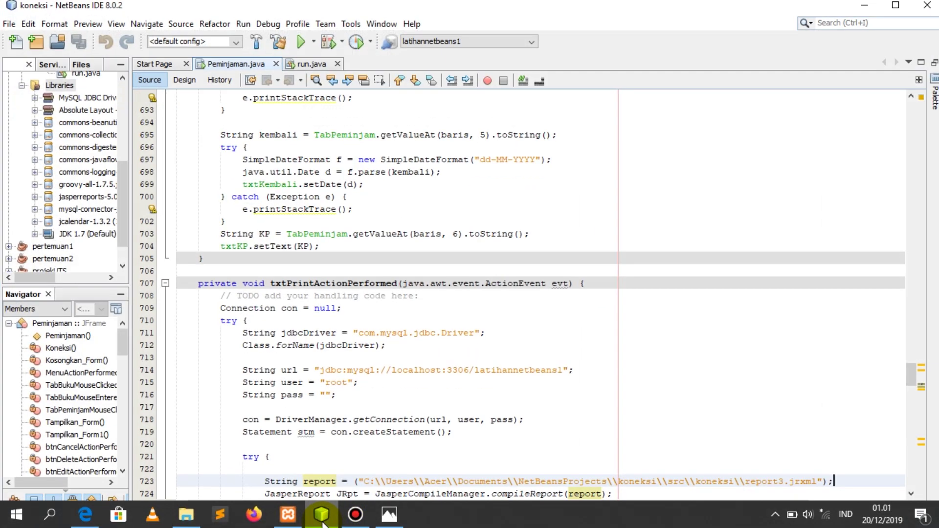
click(179, 79)
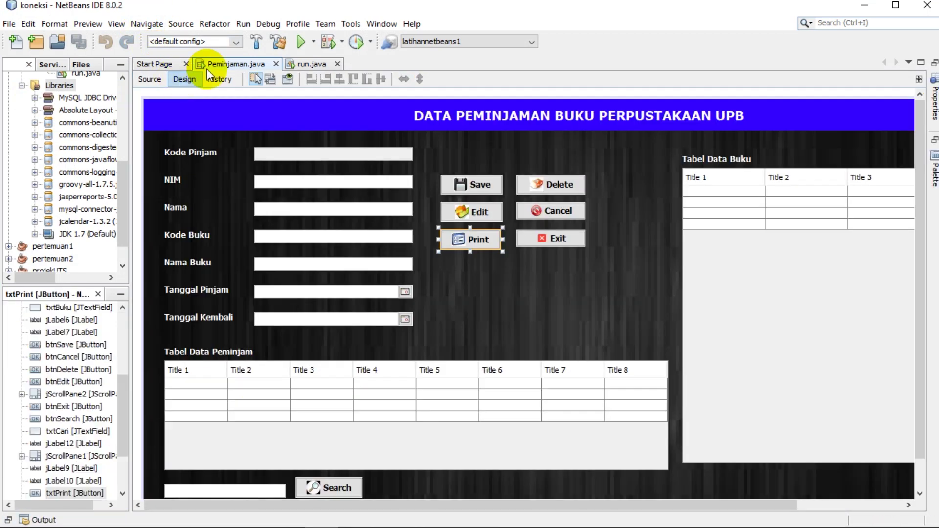
Open the Plugins manager and show its list of downloaded plugins
click(363, 27)
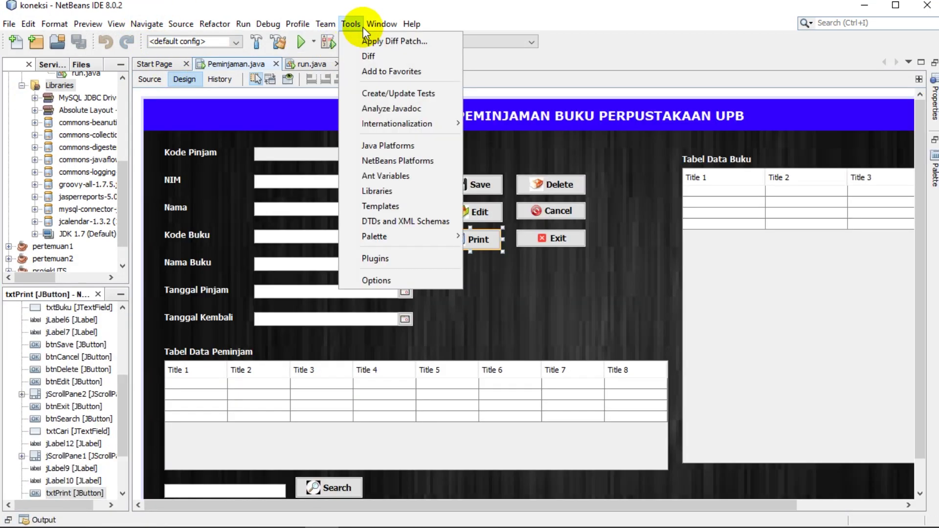
click(375, 253)
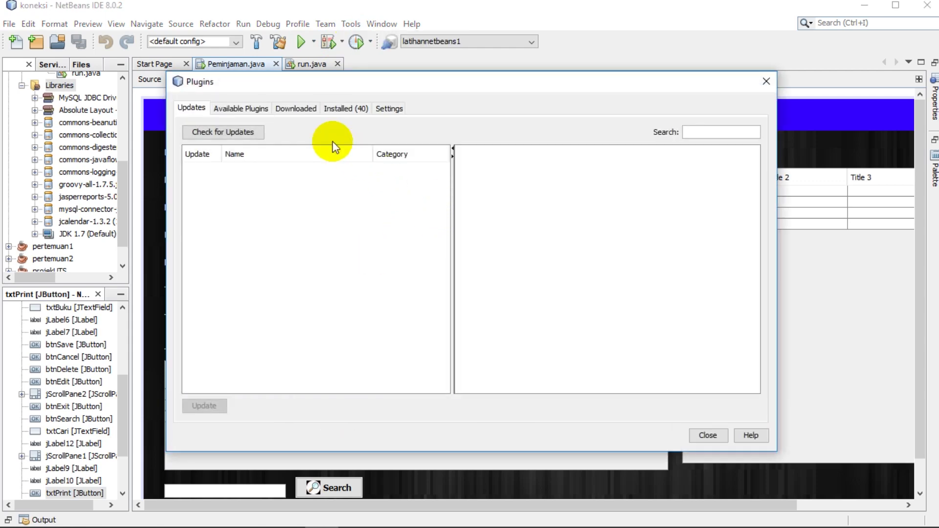
click(303, 108)
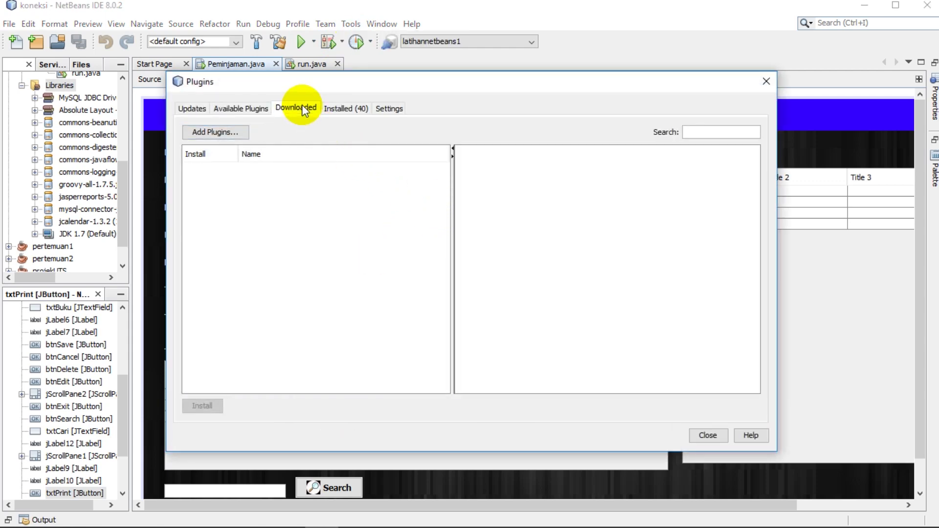
Select all four .nbm files in the IReport folder as plugins to add, and cancel the file selection
click(227, 131)
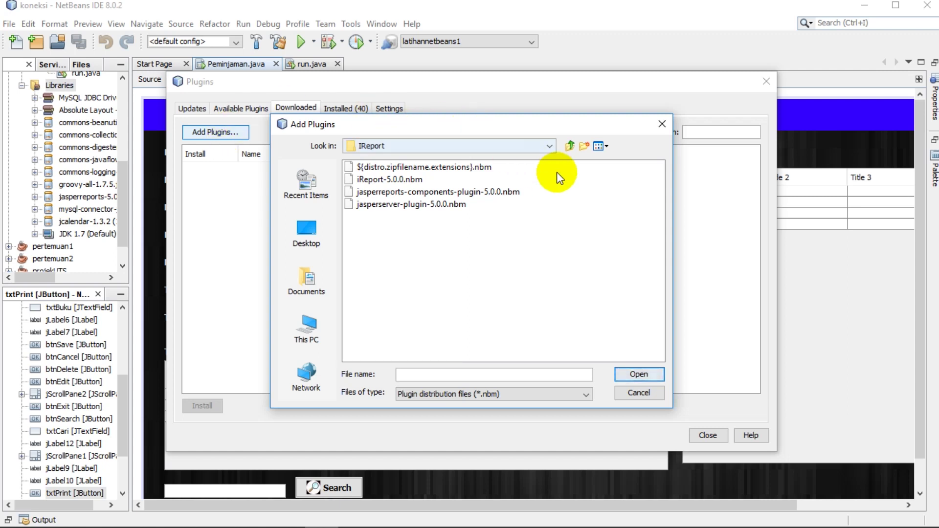
click(570, 146)
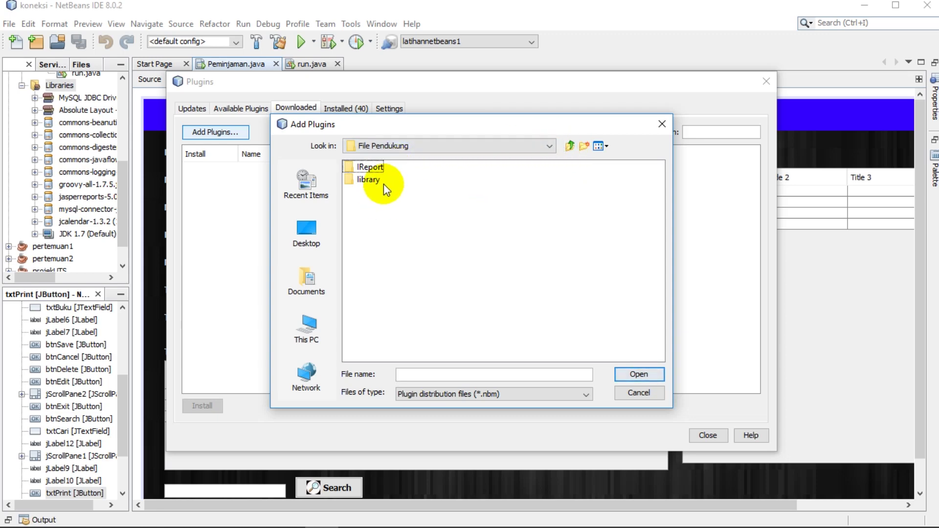
click(377, 169)
double_click(377, 169)
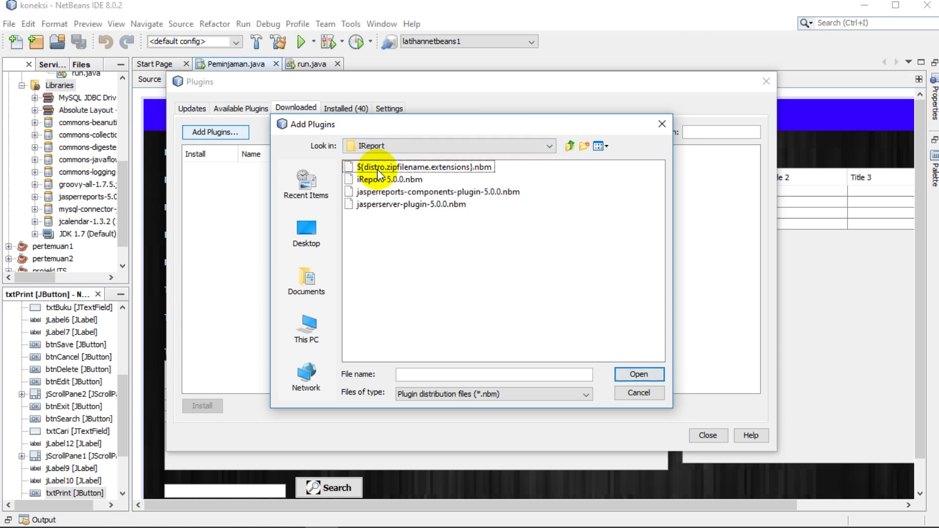
click(395, 169)
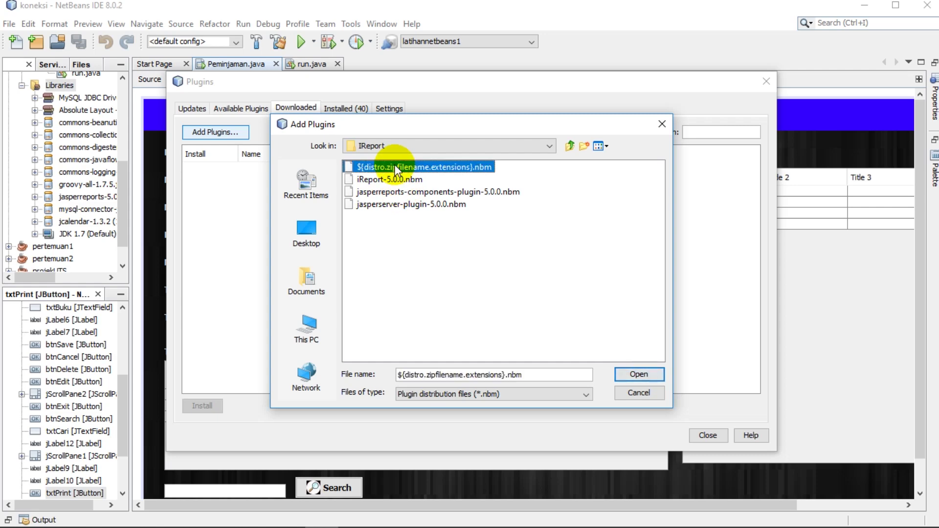
key(ctrl+a)
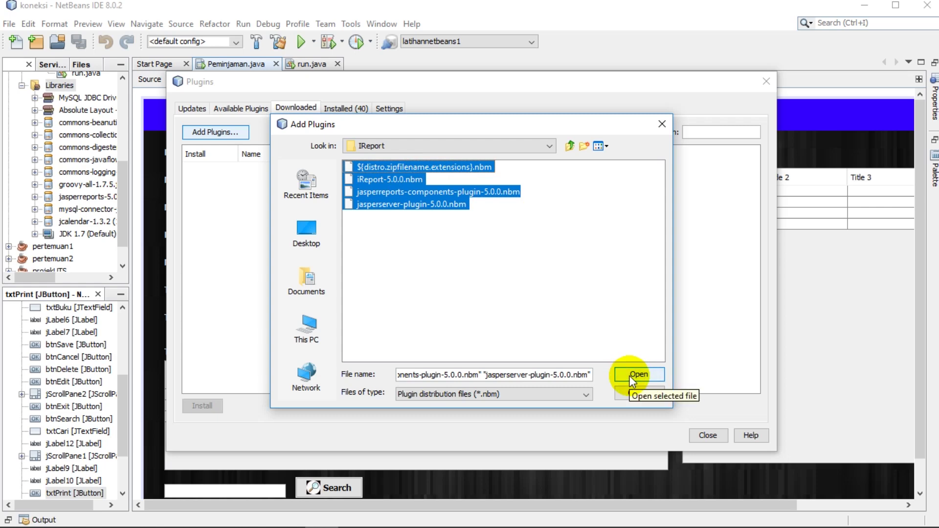
click(632, 395)
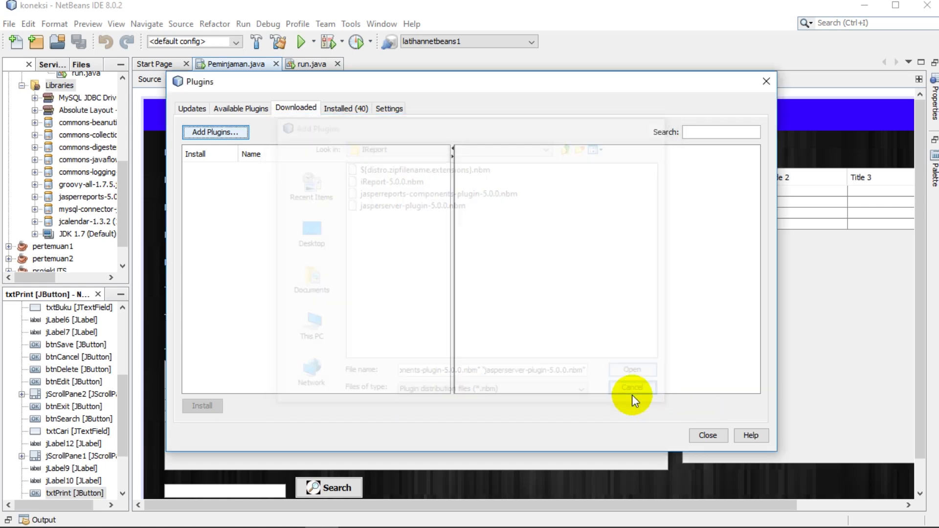
Switch to the Photos app and examine the reference image 1.png of the iReport plugins selected for installation
mouse_move(443, 523)
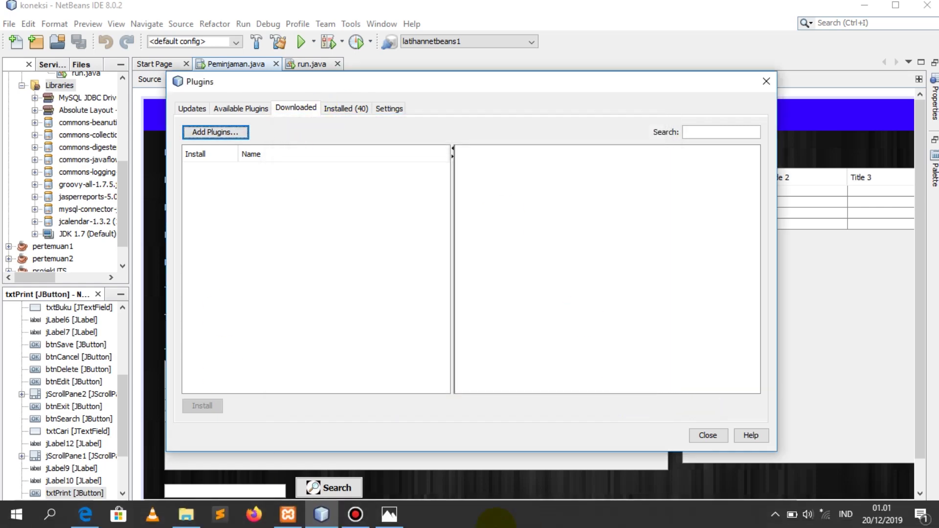
click(395, 516)
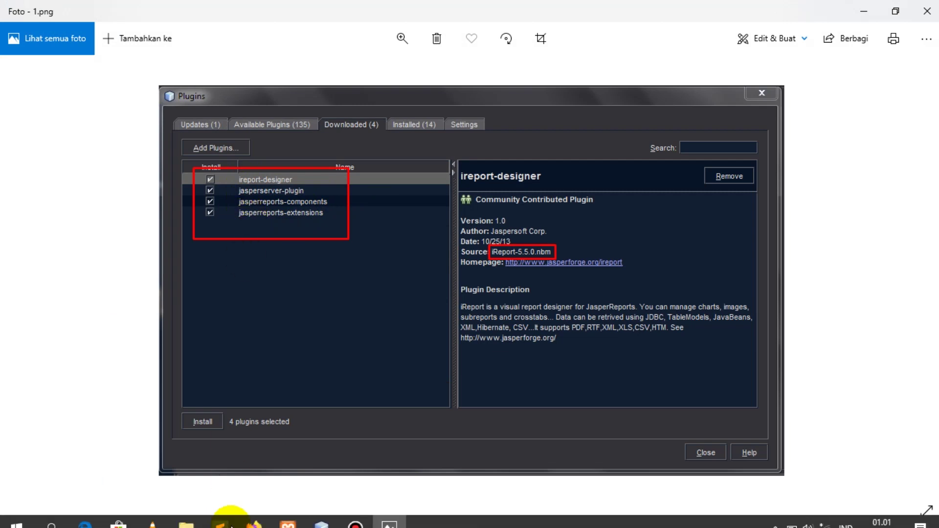
click(321, 514)
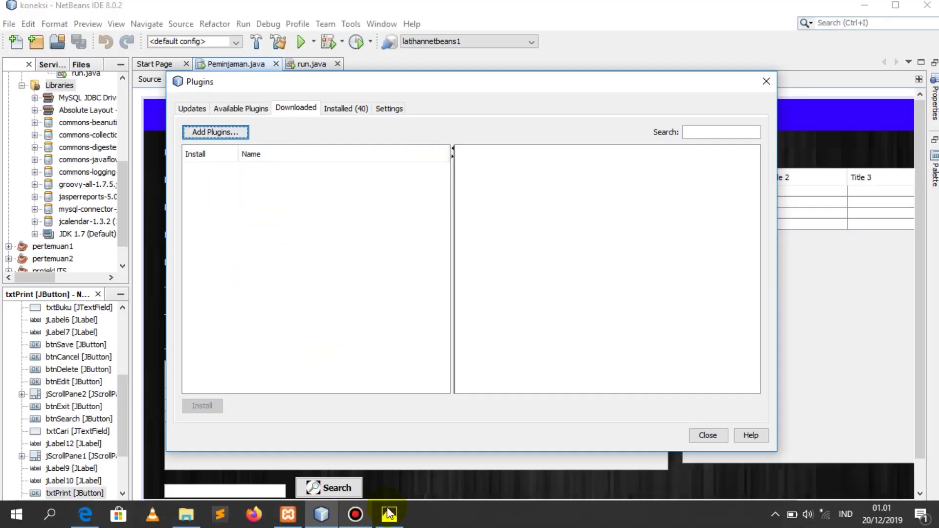
click(390, 516)
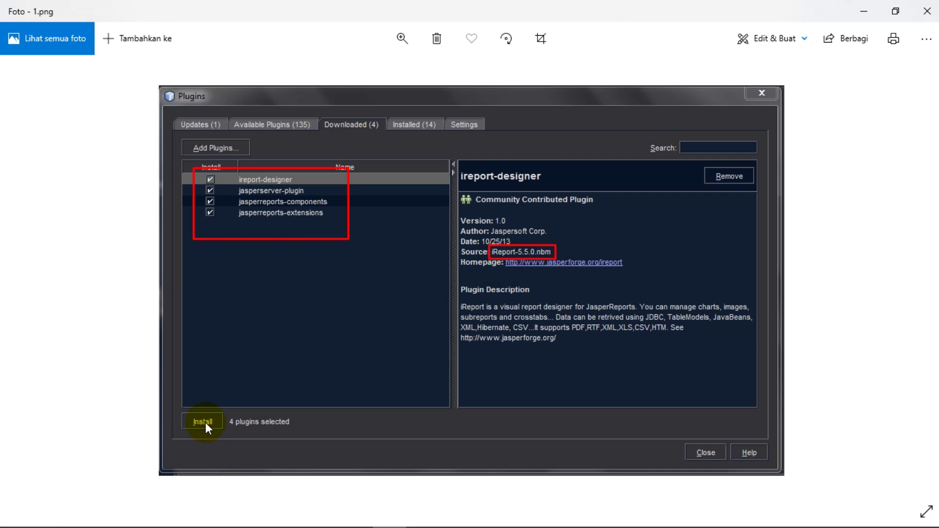
mouse_move(472, 519)
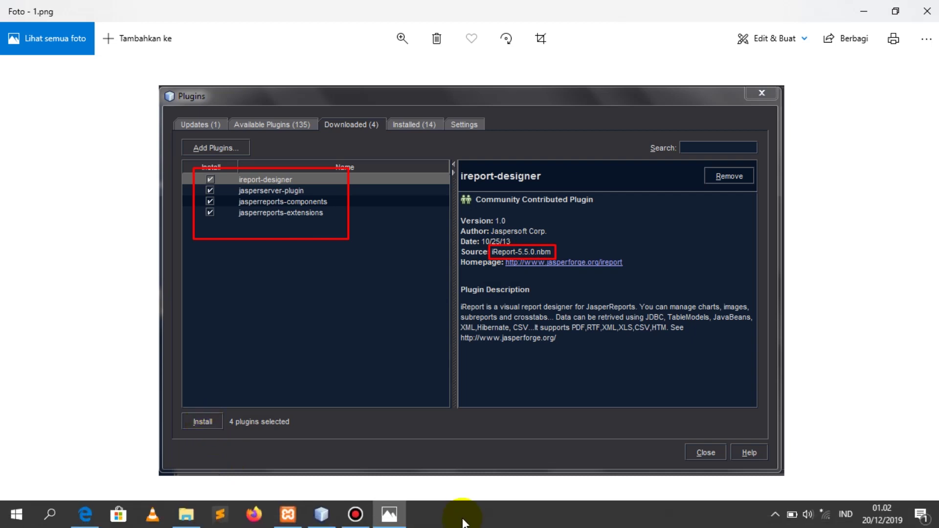
Examine the plugin installation reference images from 1.png through 5 (2).png in the Photos app, and close the viewer
click(320, 517)
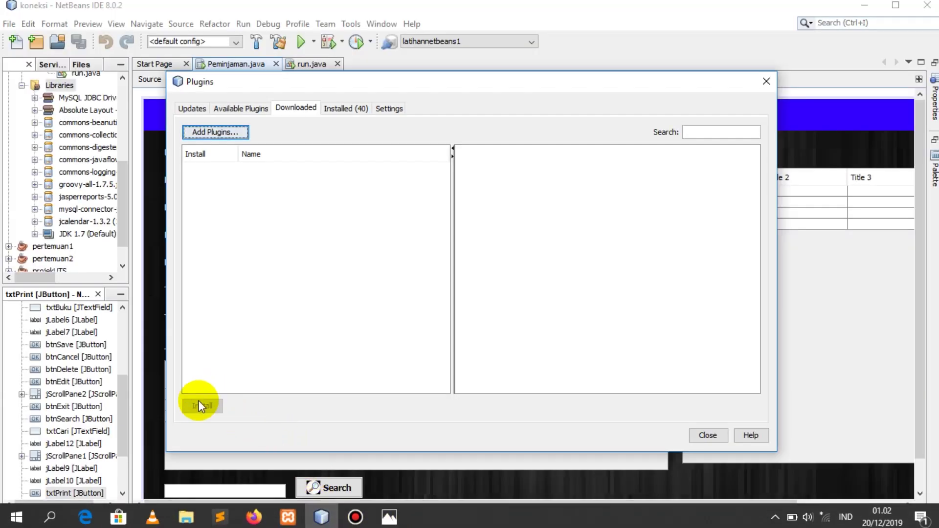
mouse_move(421, 519)
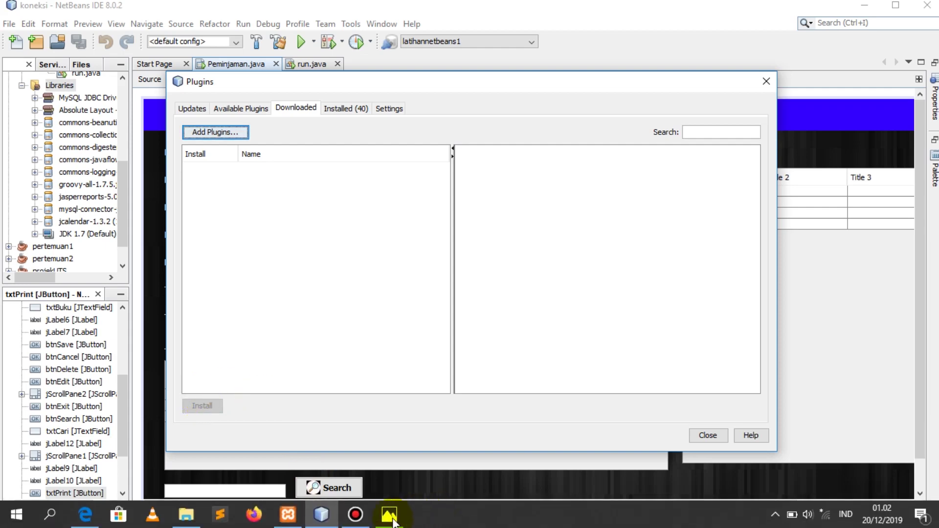
click(389, 517)
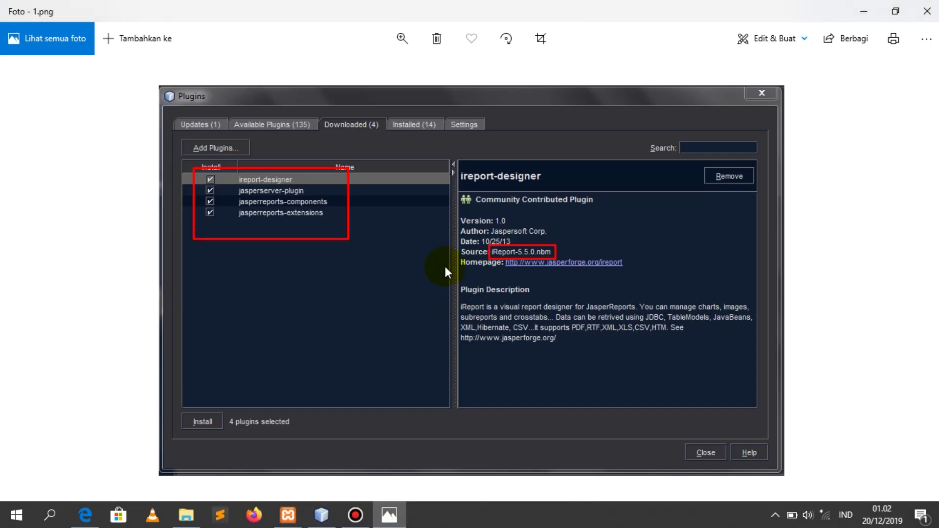
key(Right)
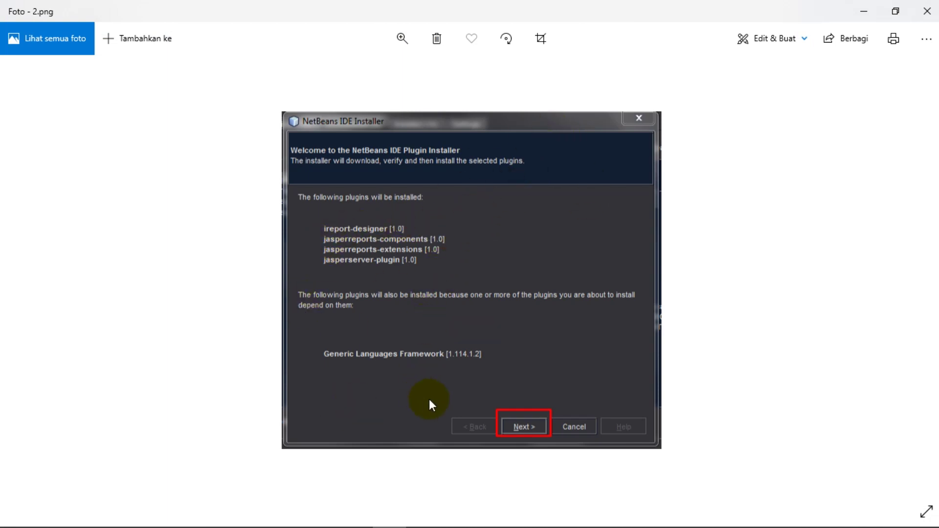
key(Right)
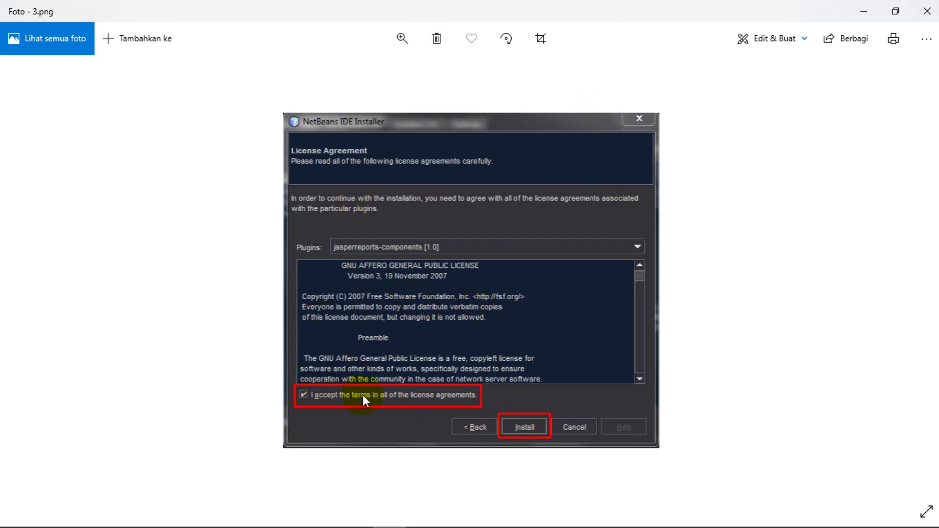
key(Right)
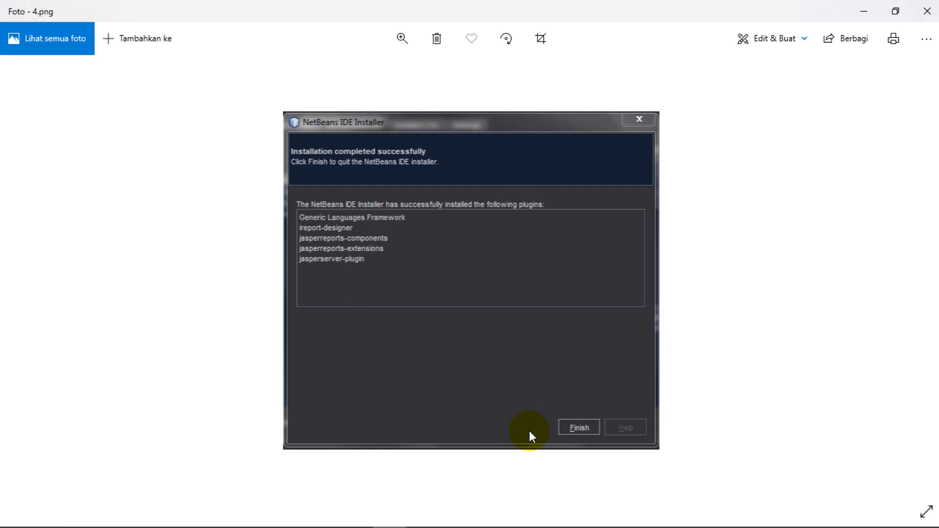
key(Right)
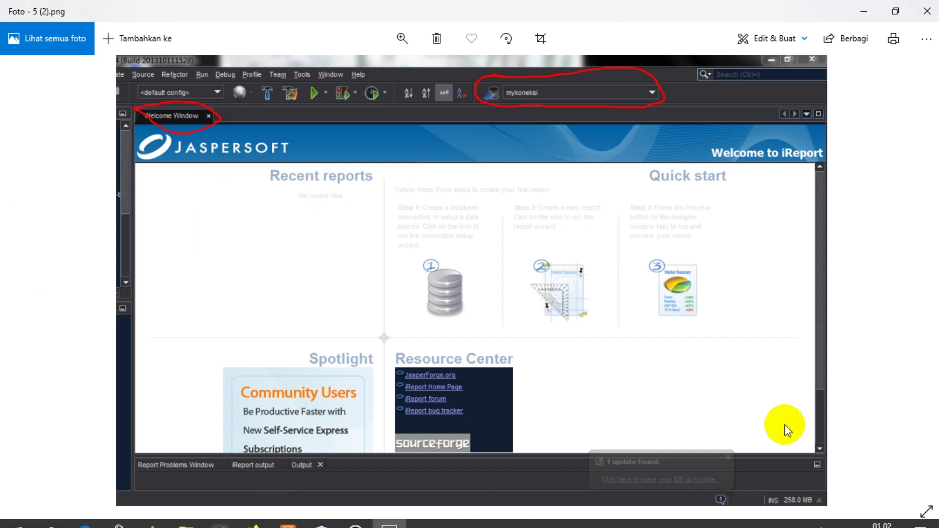
click(937, 7)
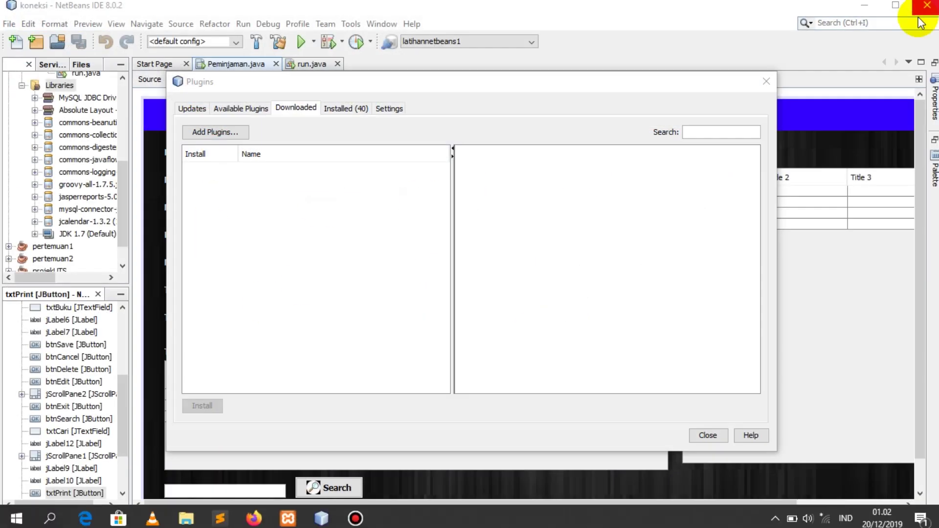
Close the Plugins manager and the Output window, and select the koneksi project in the project tree
click(758, 84)
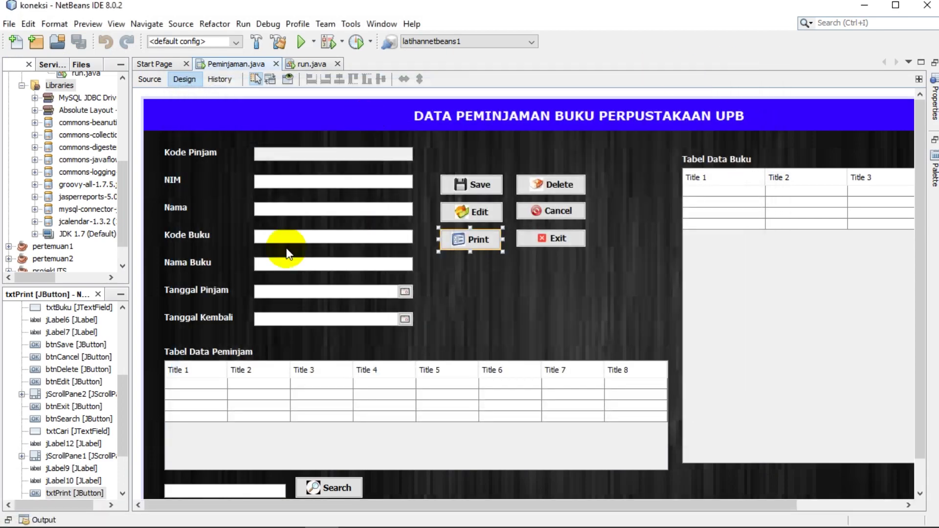
click(8, 520)
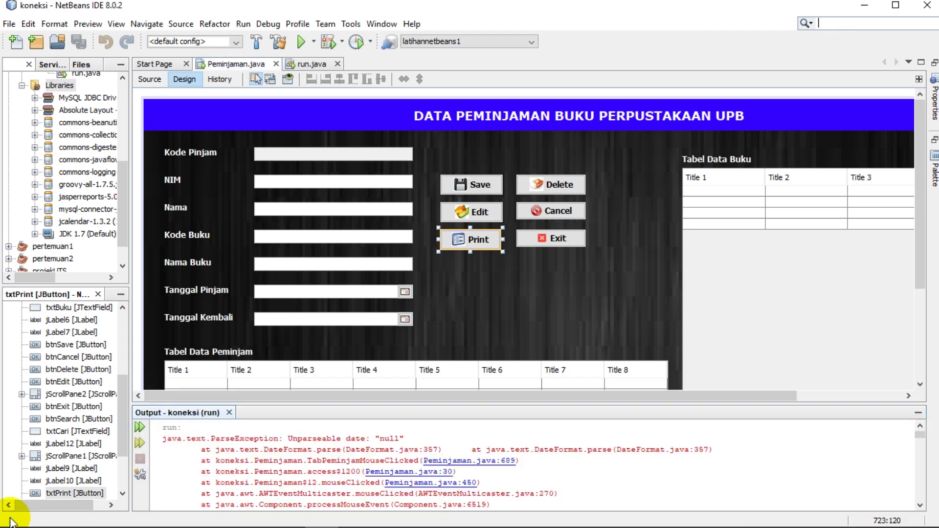
click(228, 413)
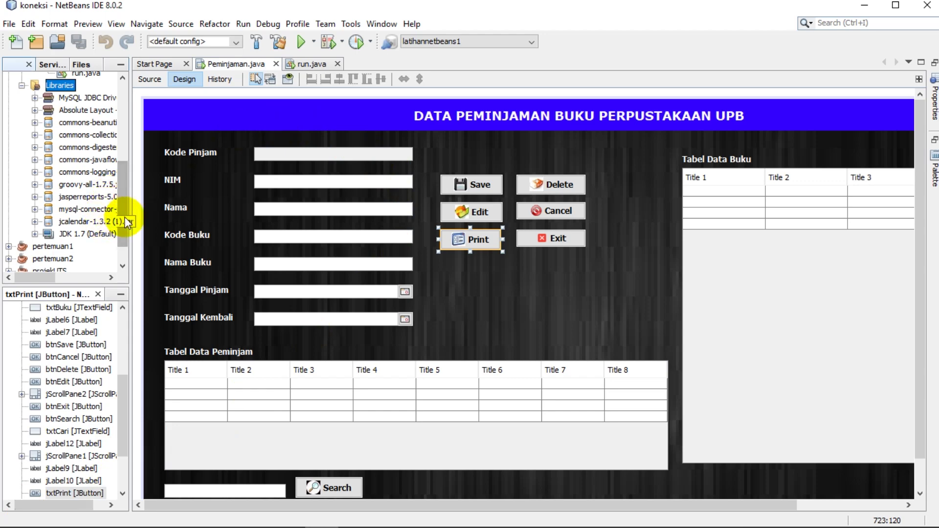
drag(124, 217, 124, 125)
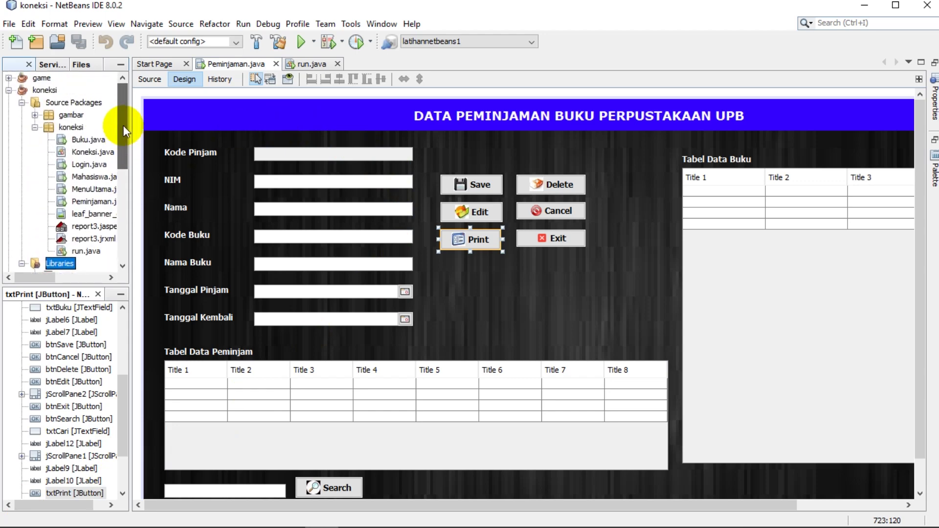
click(42, 91)
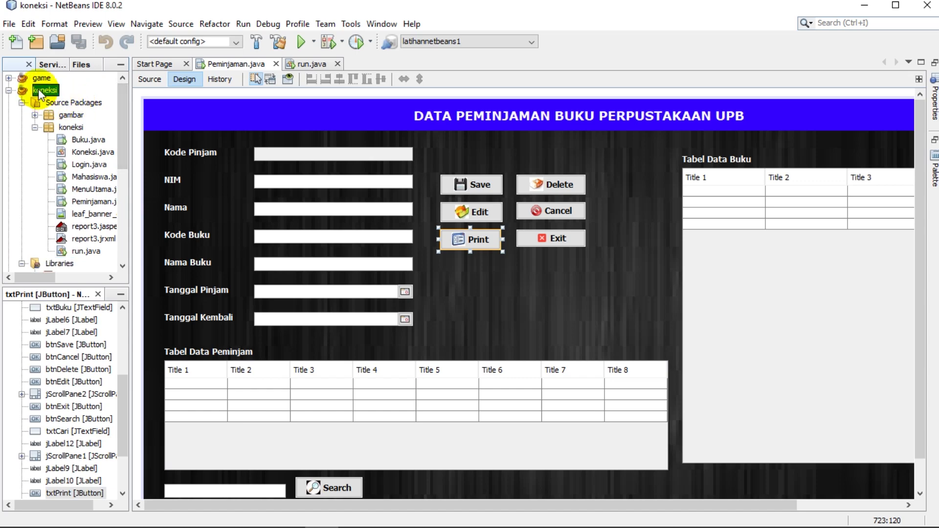
Switch to File Explorer, show the JAR files in the library folder of File Pendukung, and return to NetBeans
mouse_move(177, 526)
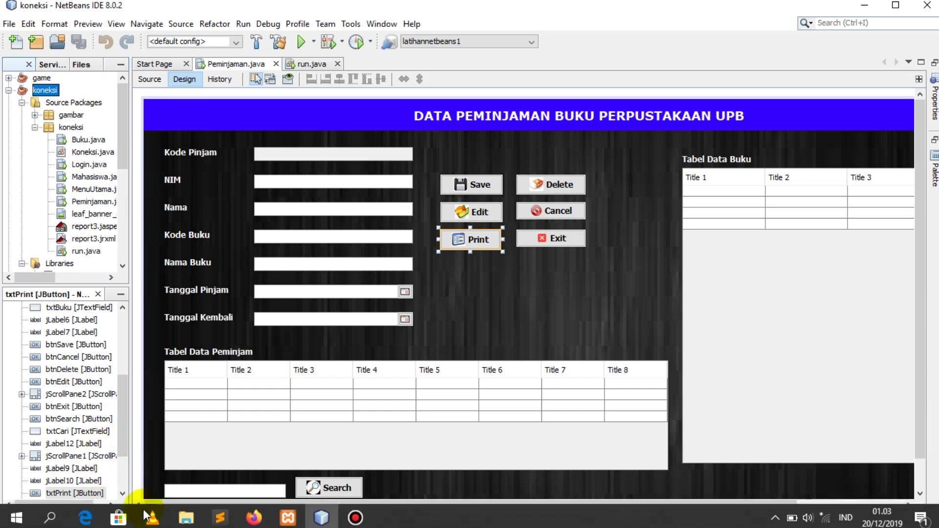
click(183, 525)
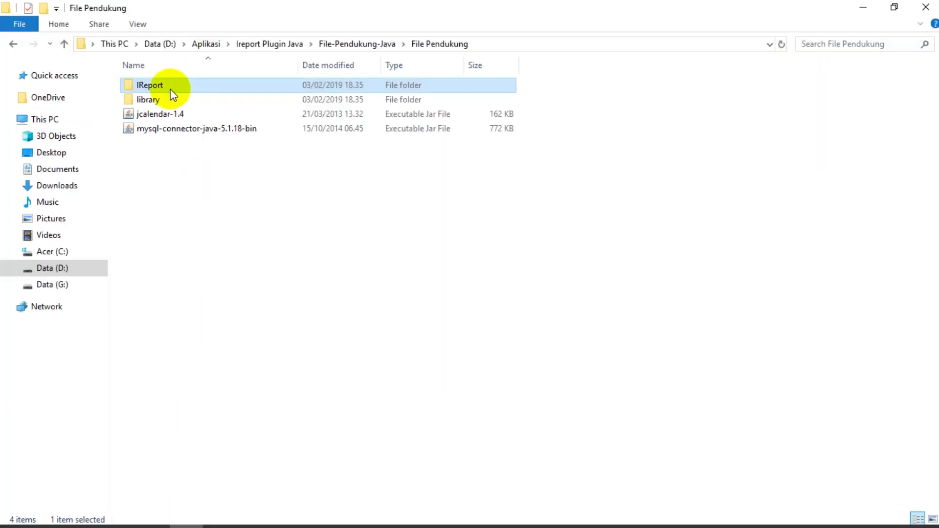
double_click(148, 100)
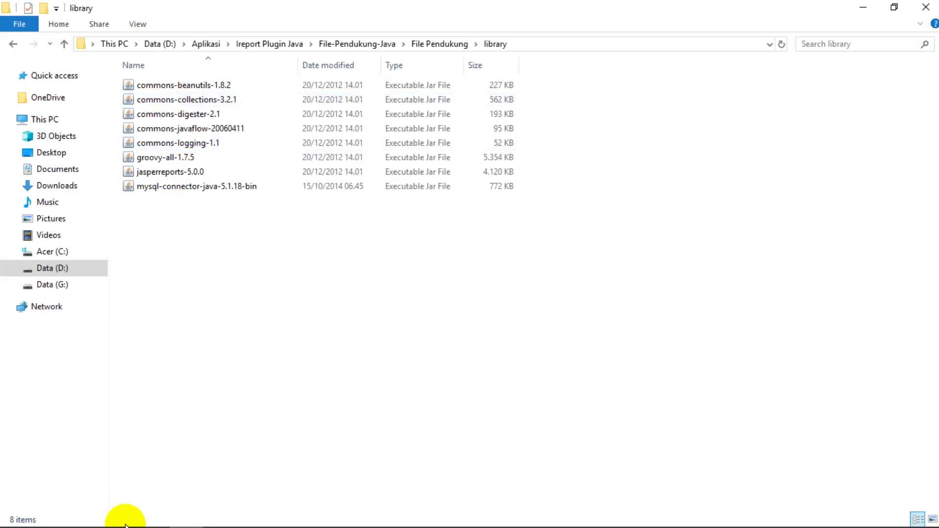
mouse_move(157, 526)
click(186, 516)
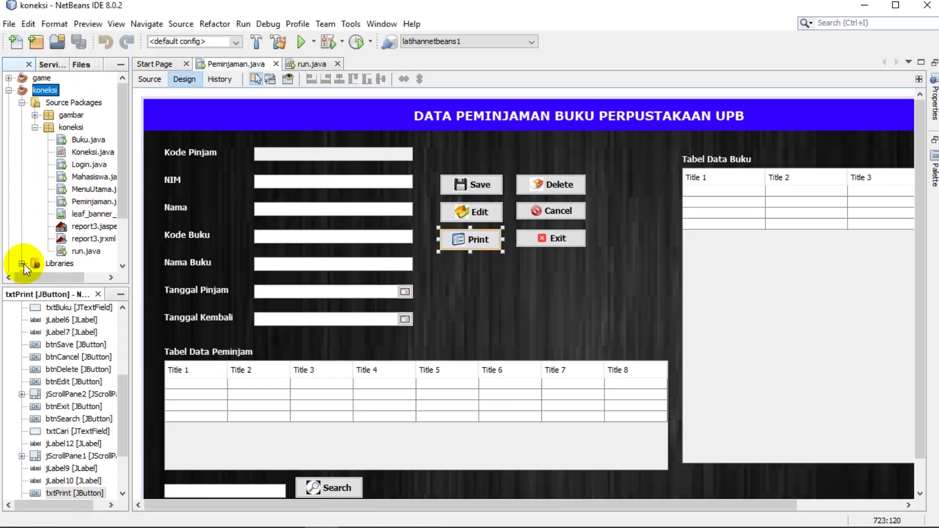
Start adding JAR files to the koneksi project's Libraries and select every JAR in the library folder
scroll(23, 264, down, 4)
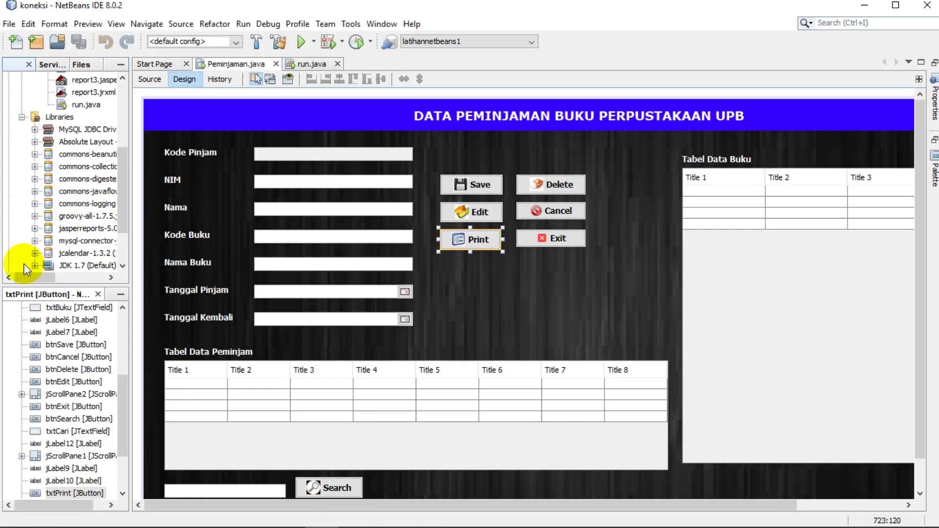
right_click(51, 115)
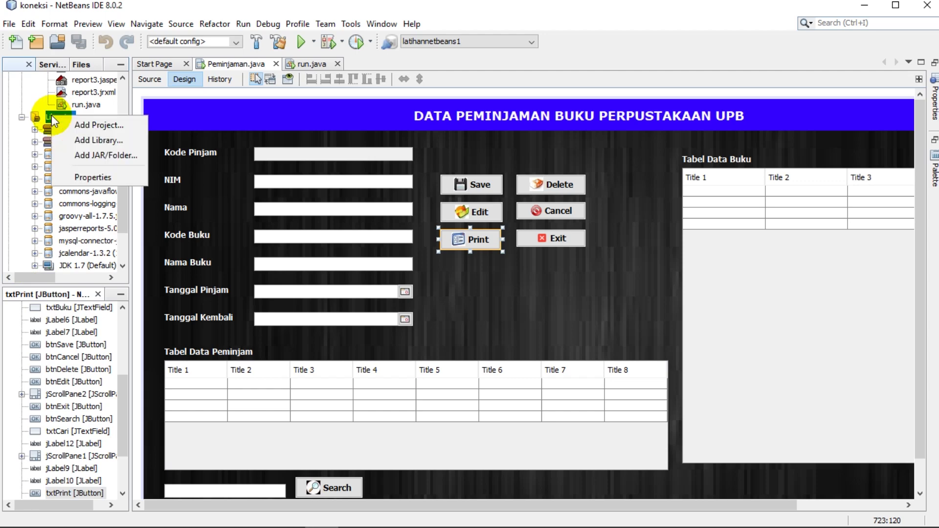
click(95, 160)
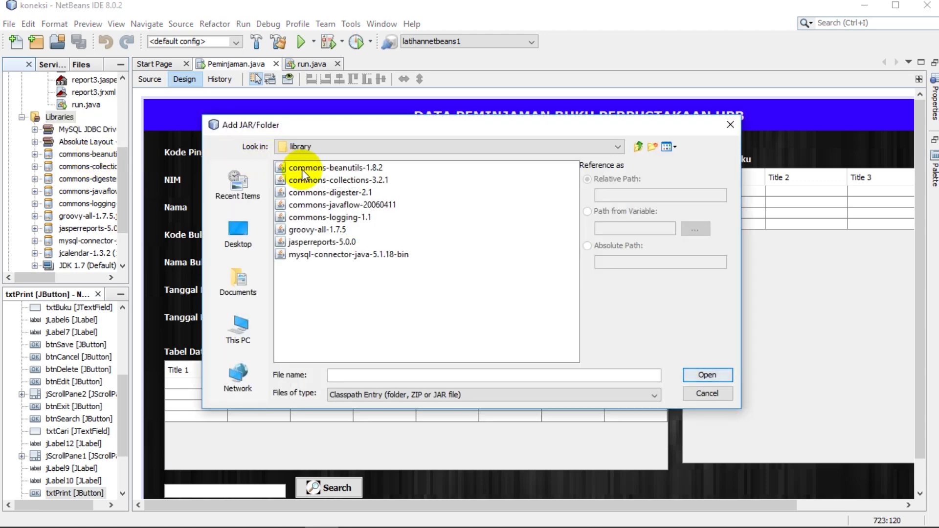
click(301, 169)
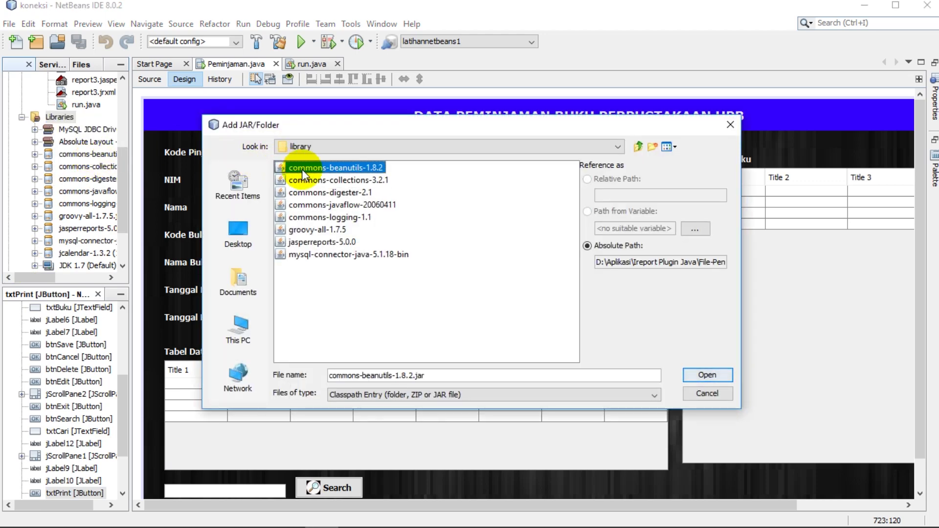
key(ctrl+a)
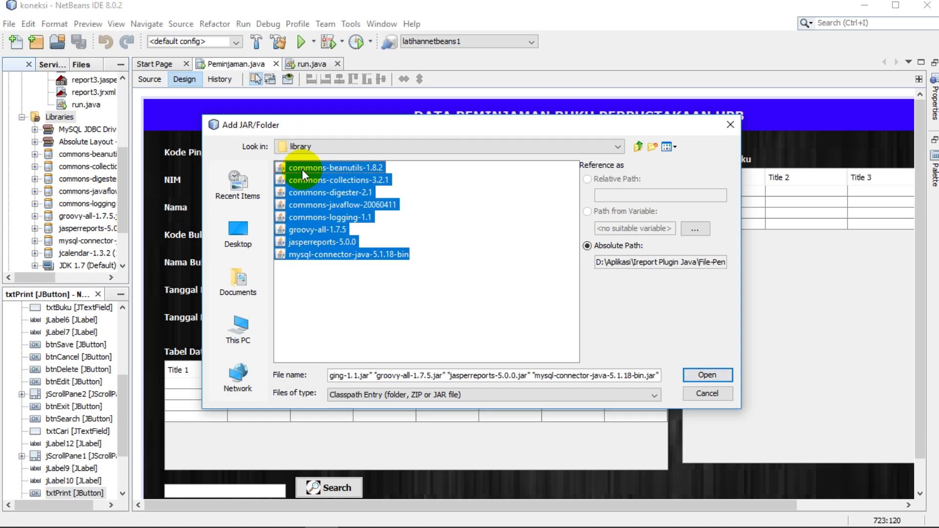
Reload the library folder in the file chooser, select all its JAR files again, and cancel adding them
click(436, 151)
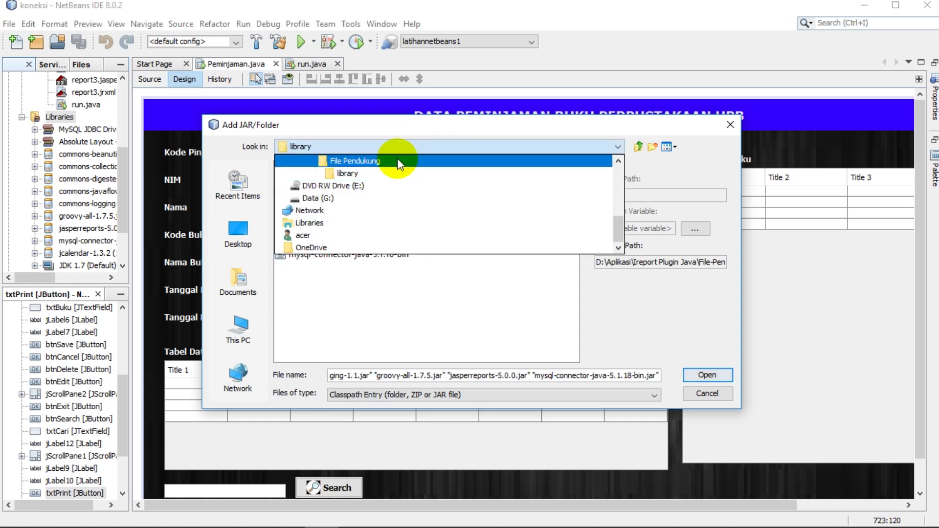
click(400, 173)
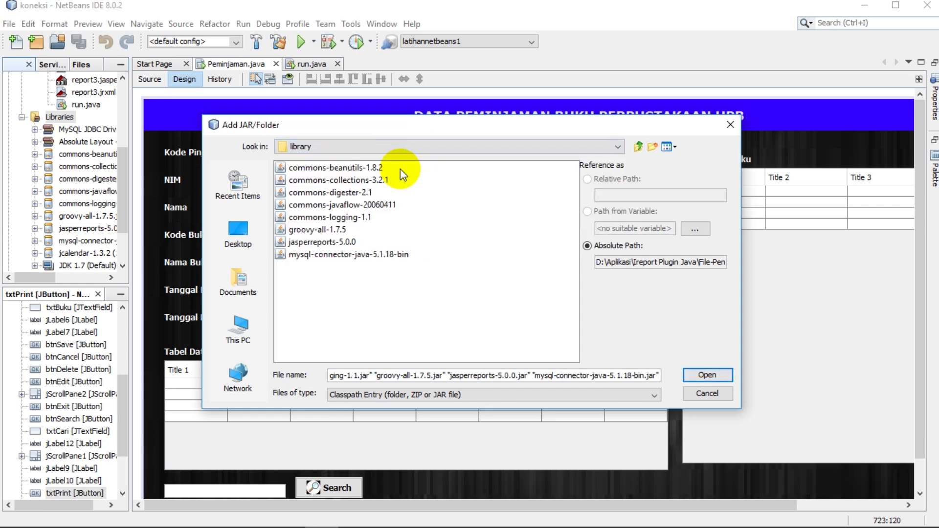
click(352, 170)
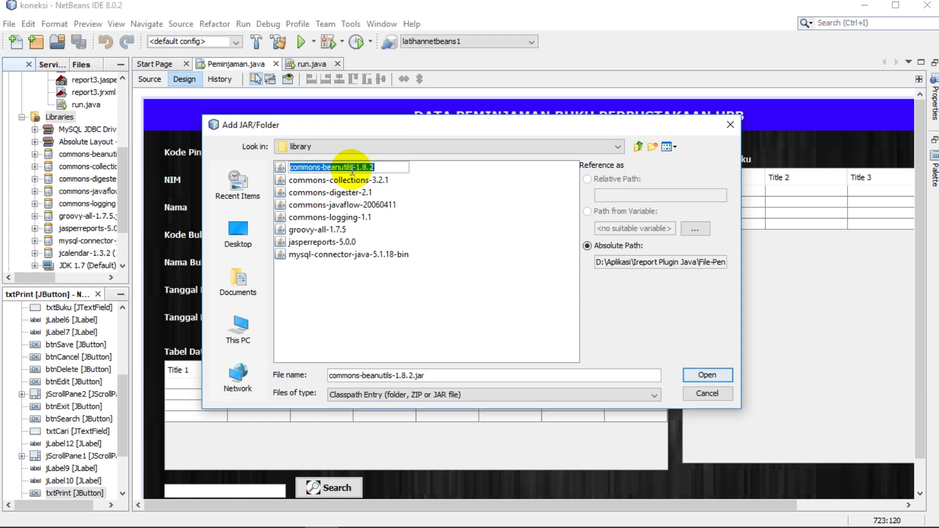
click(455, 188)
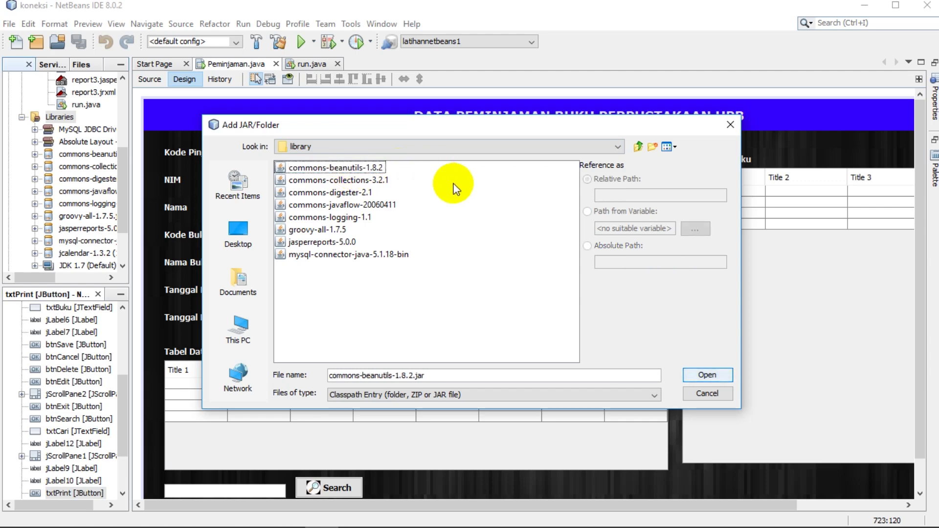
click(380, 169)
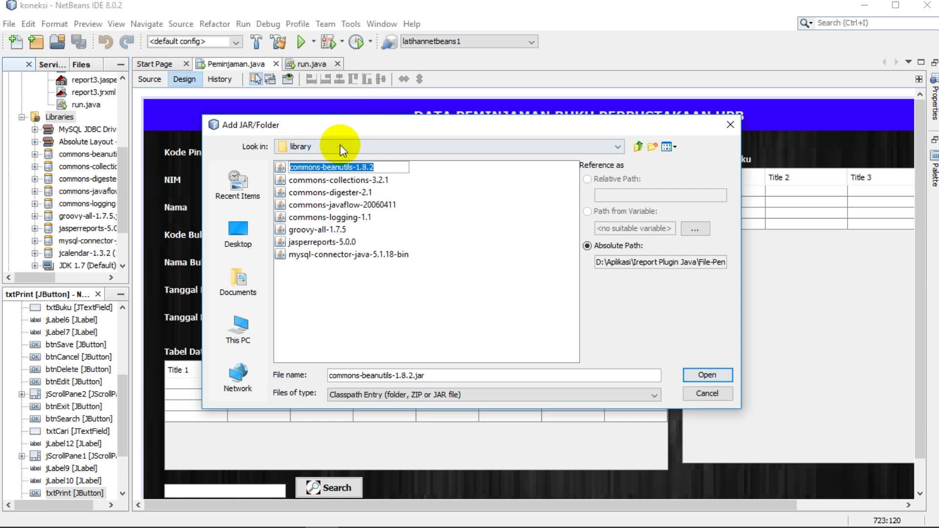
click(423, 193)
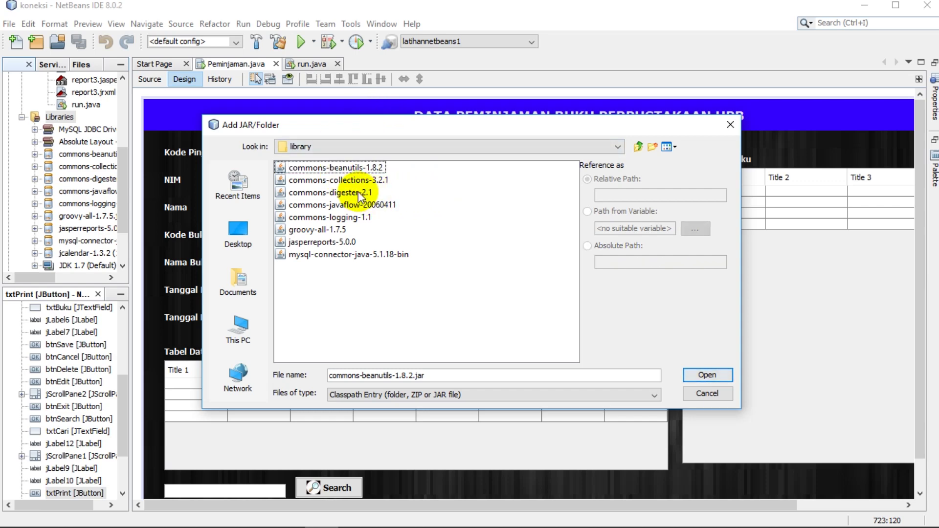
click(358, 192)
key(ctrl+a)
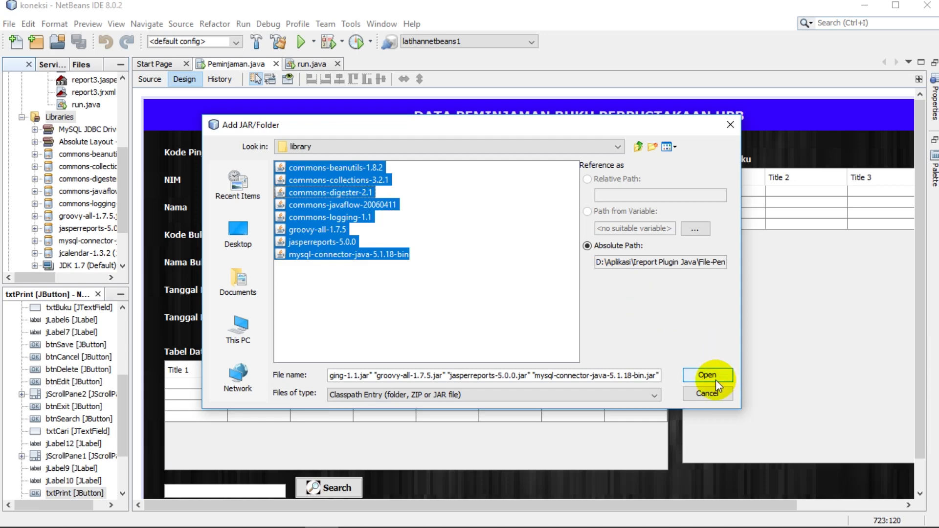
click(709, 394)
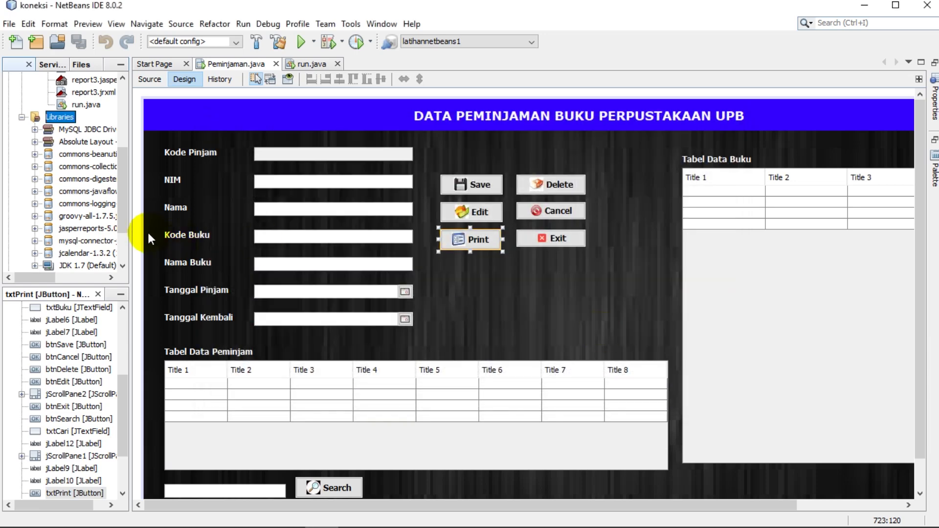
Review the JAR files listed in the koneksi project's Libraries and collapse that node
scroll(126, 206, down, 3)
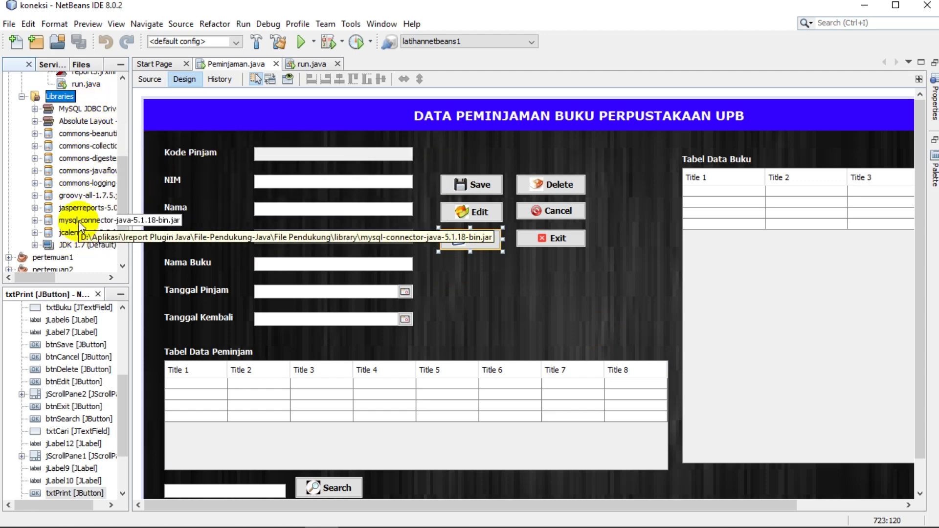
click(21, 97)
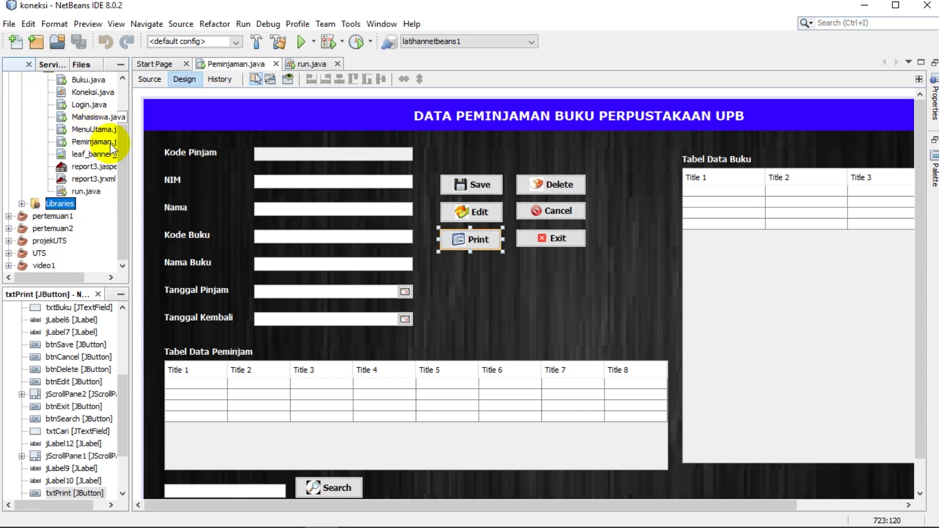
drag(125, 158, 126, 128)
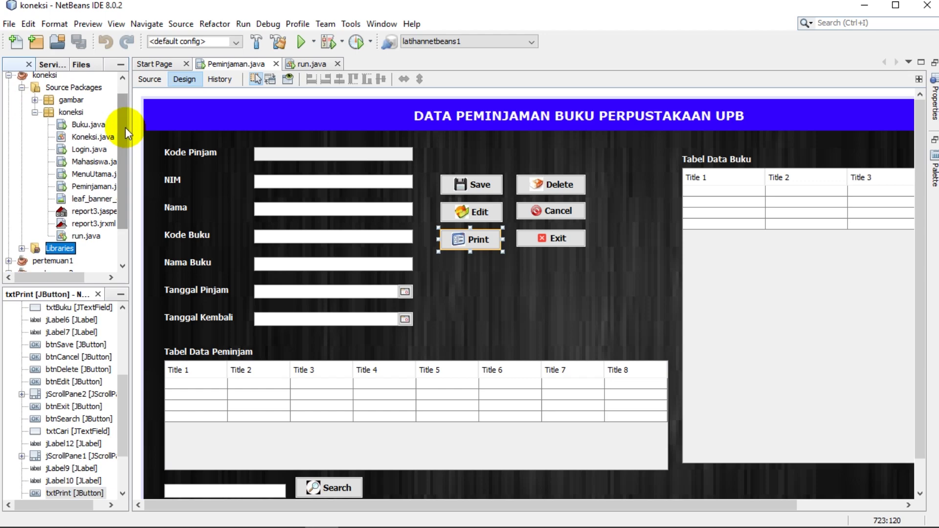
click(72, 112)
right_click(72, 114)
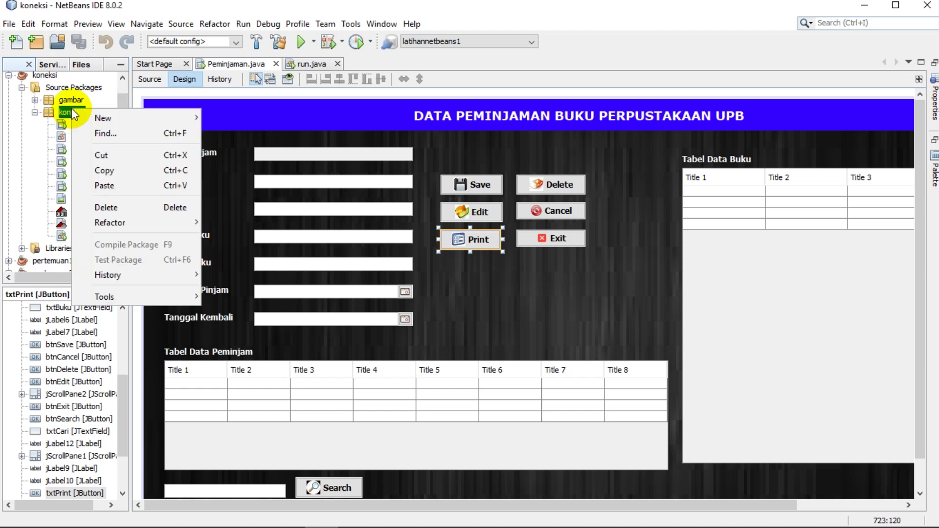
mouse_move(85, 117)
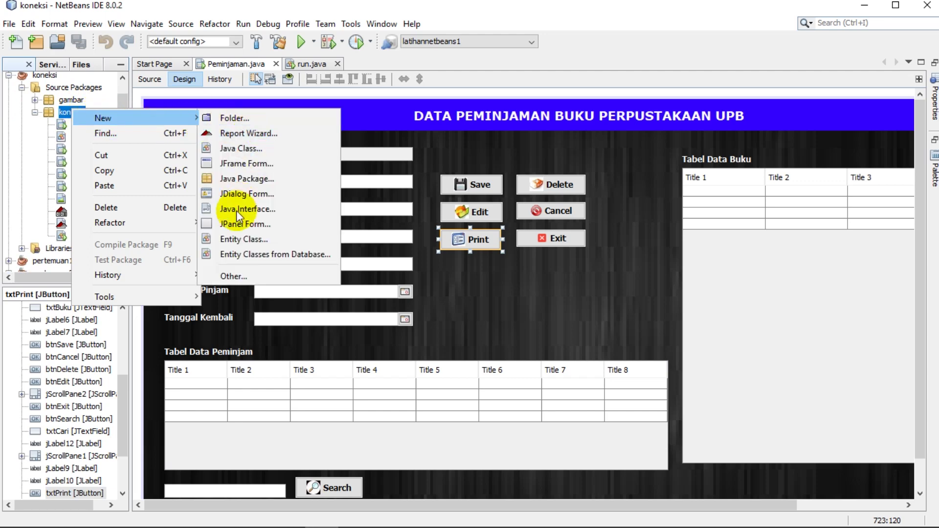
click(229, 276)
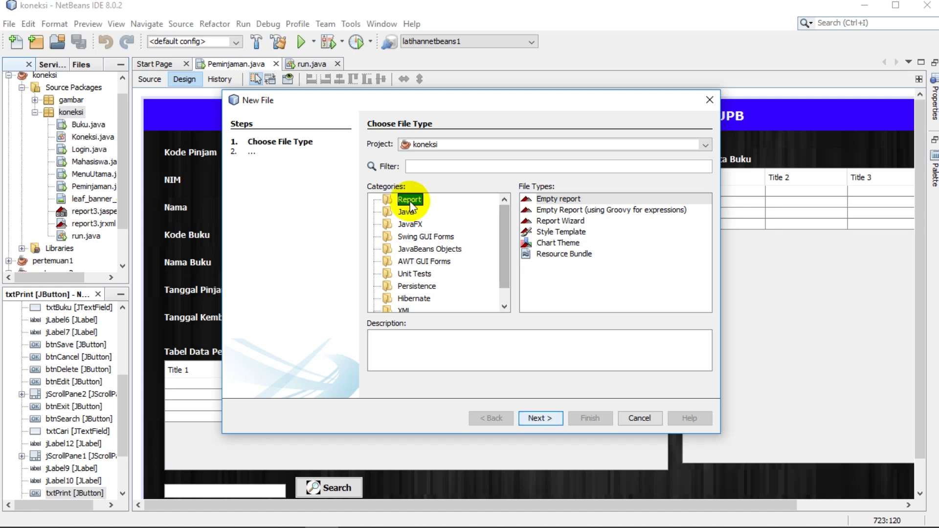
click(547, 223)
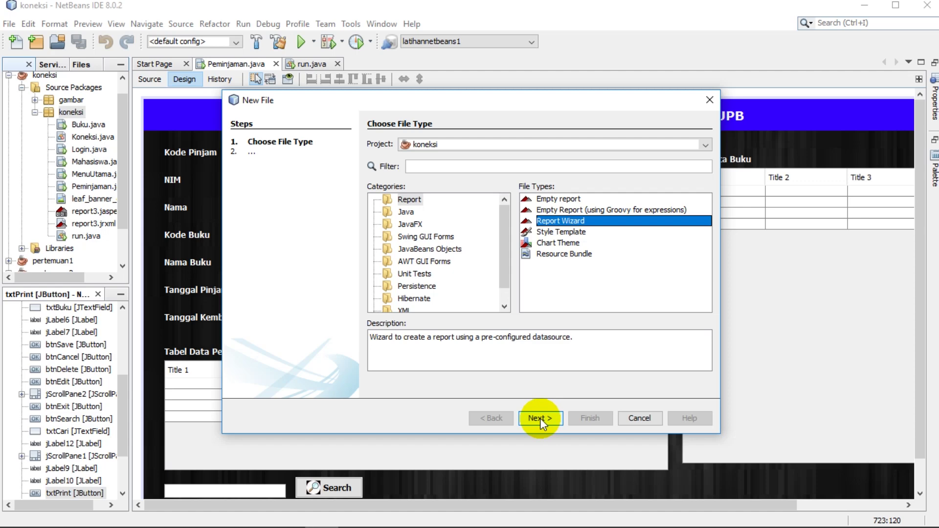
click(637, 416)
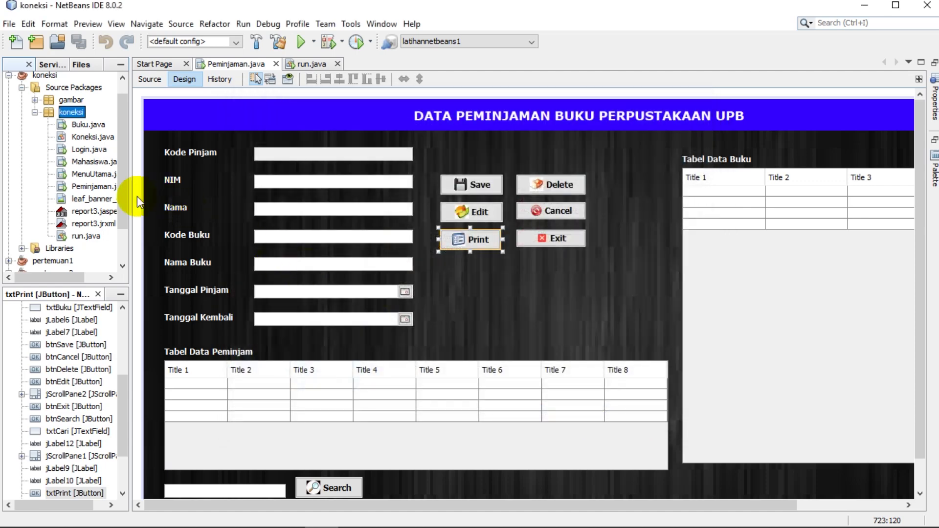
Start a Report Wizard report in the koneksi package with the portrait grey-banner layout below Coffee Landscape, keeping the file name report1.jrxml
right_click(72, 115)
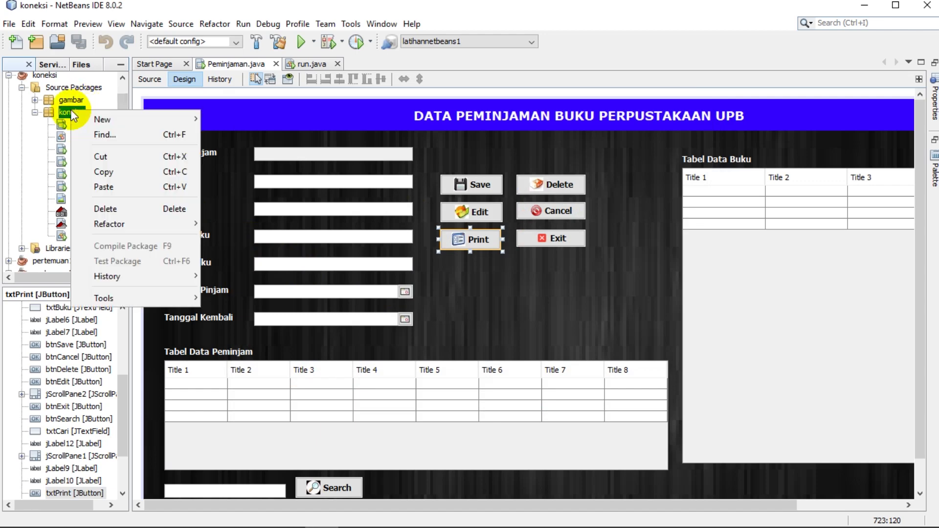
mouse_move(148, 123)
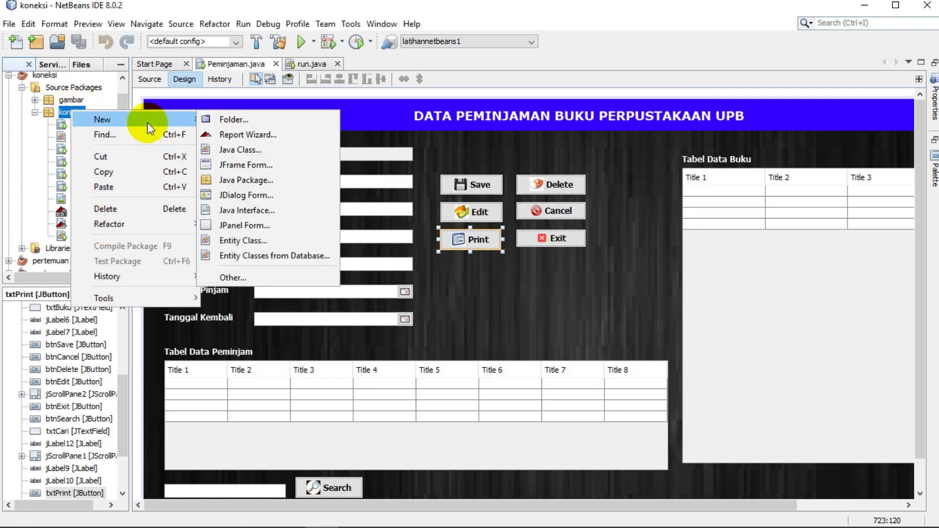
click(218, 133)
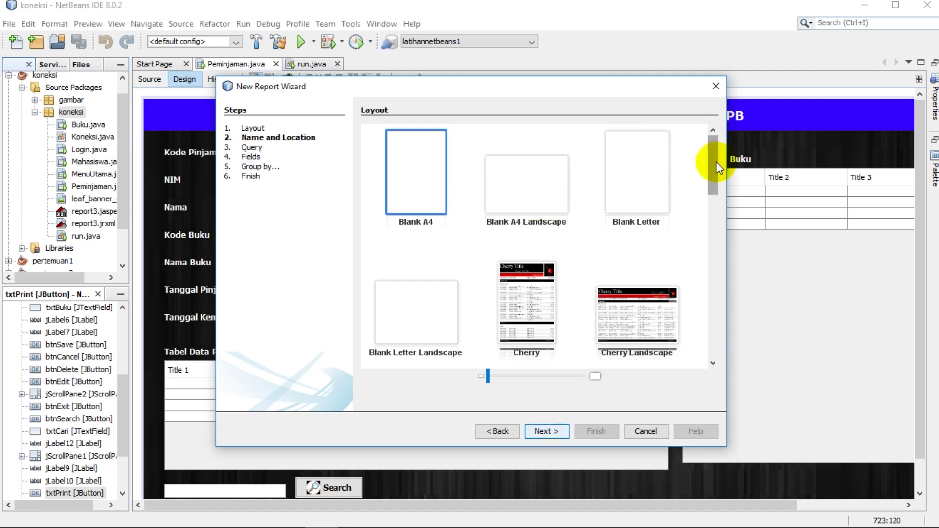
drag(716, 161, 715, 245)
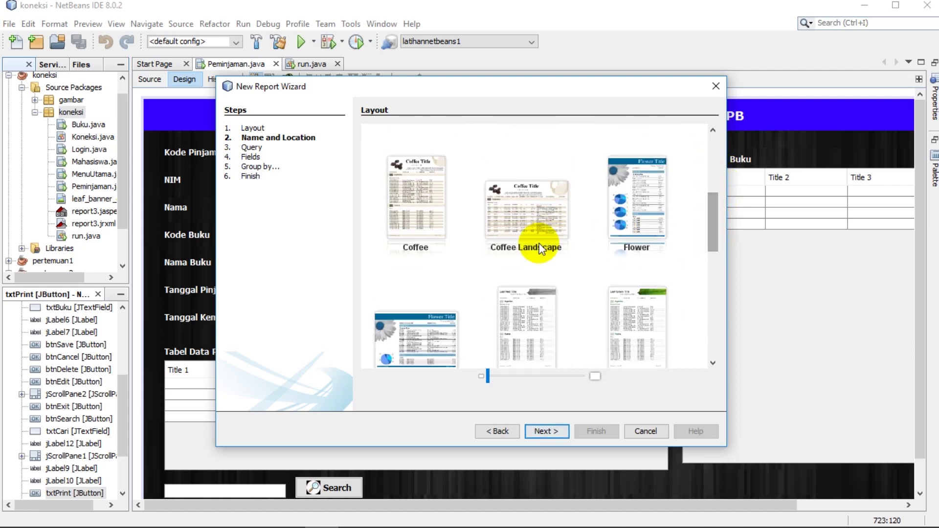
click(419, 213)
click(530, 354)
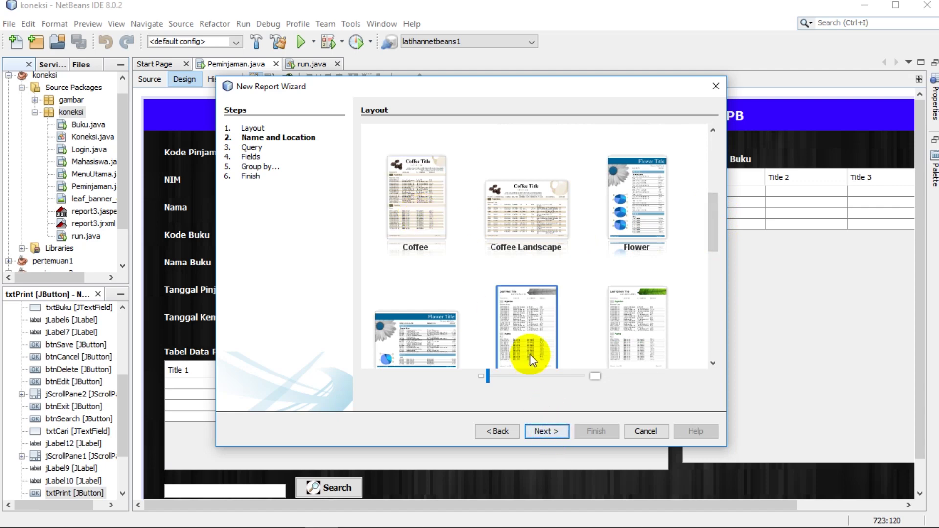
click(558, 434)
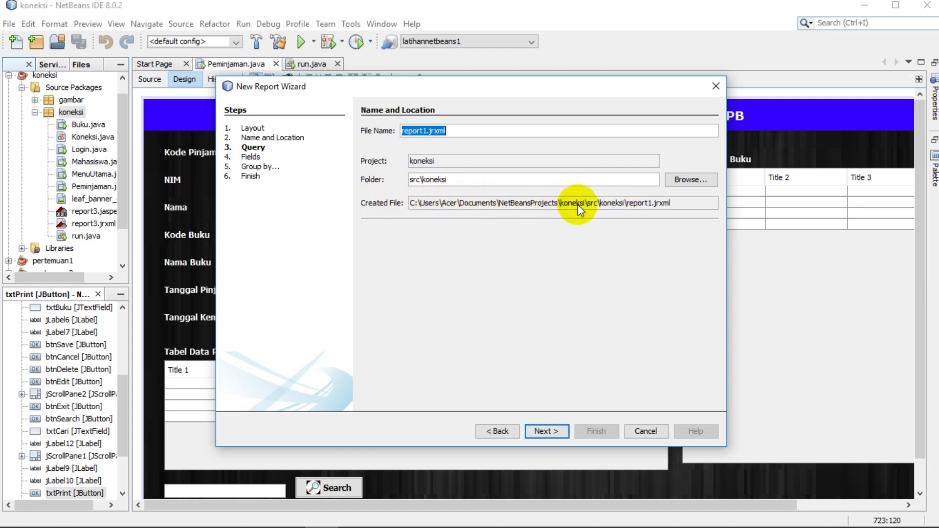
click(540, 430)
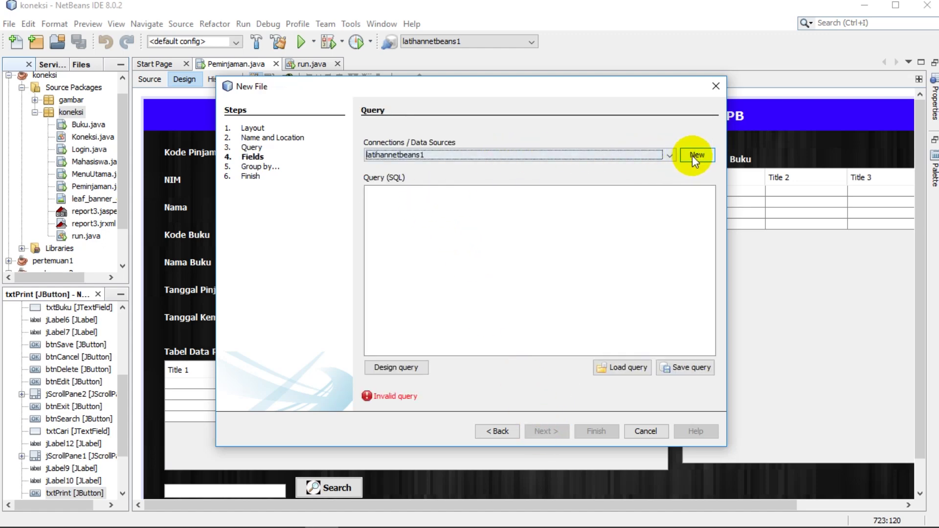
Choose the empty datasource and start a Database JDBC connection named saya with the MySQL (com.mysql.jdbc.Driver) driver
click(668, 156)
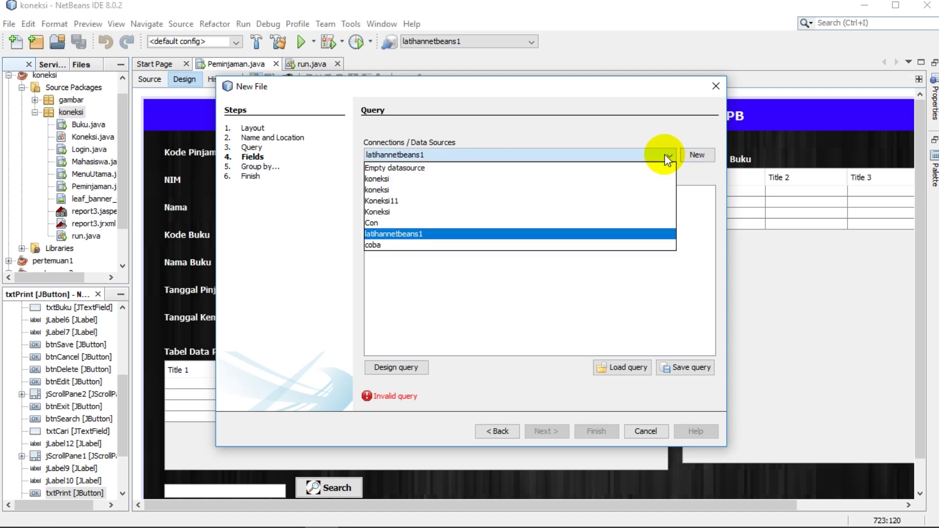
click(425, 168)
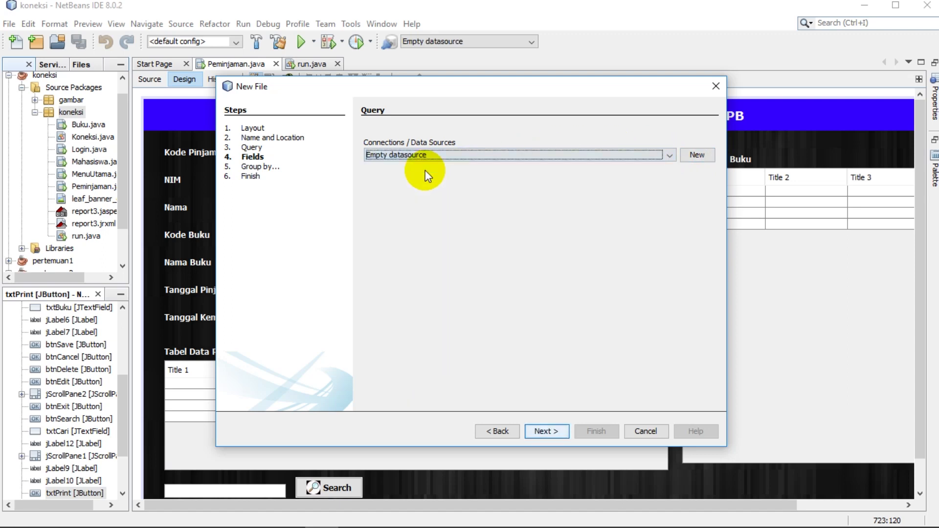
click(697, 155)
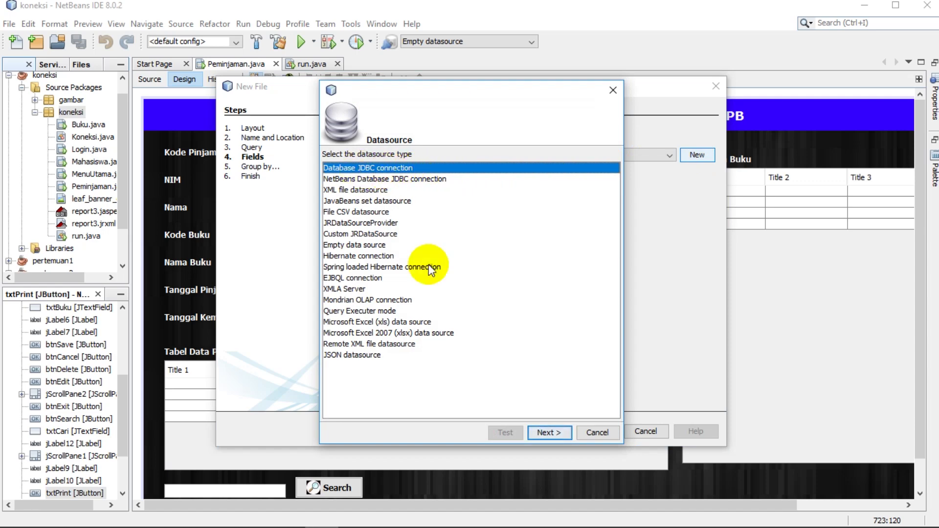
click(541, 433)
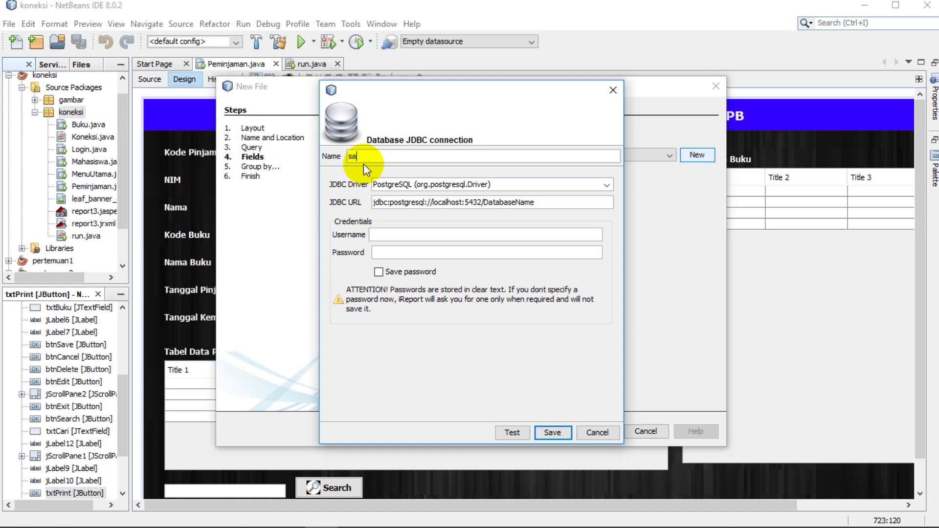
click(606, 185)
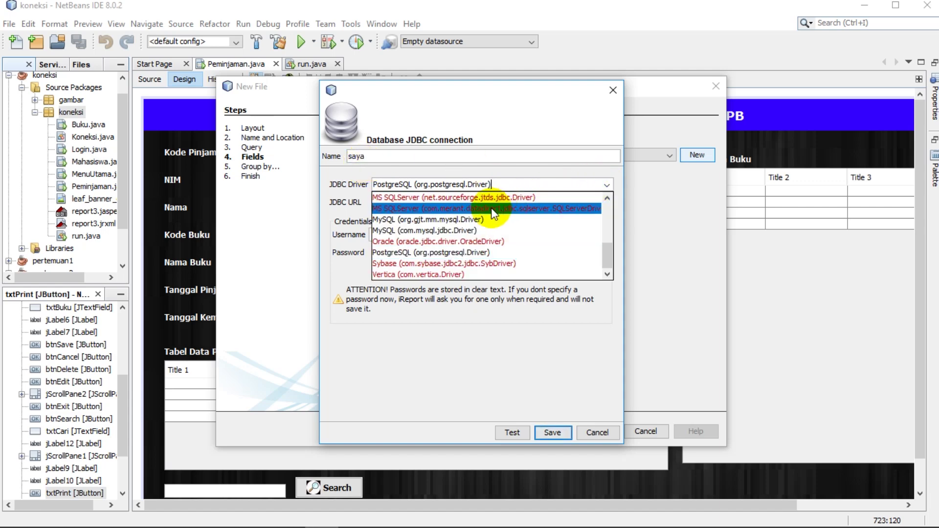
click(450, 234)
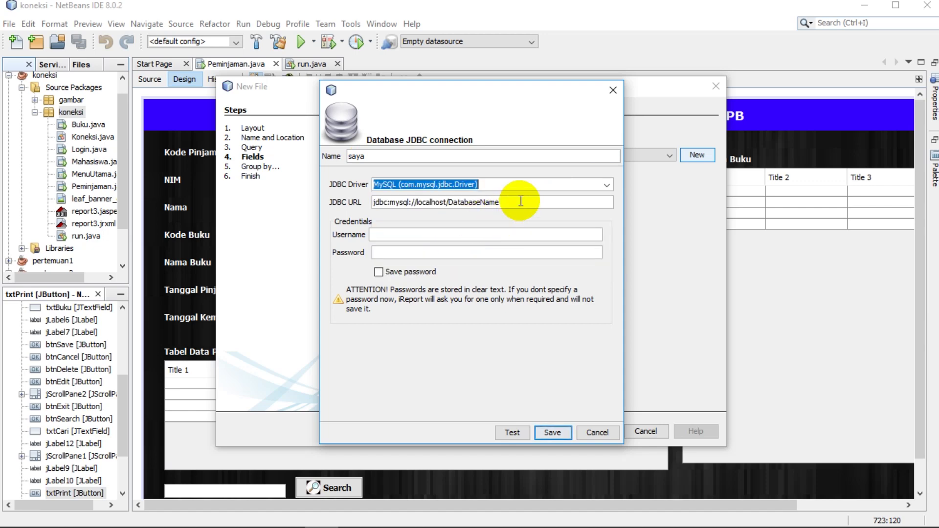
Enter root as the connection's username, enable saving the password, and test the connection
click(416, 230)
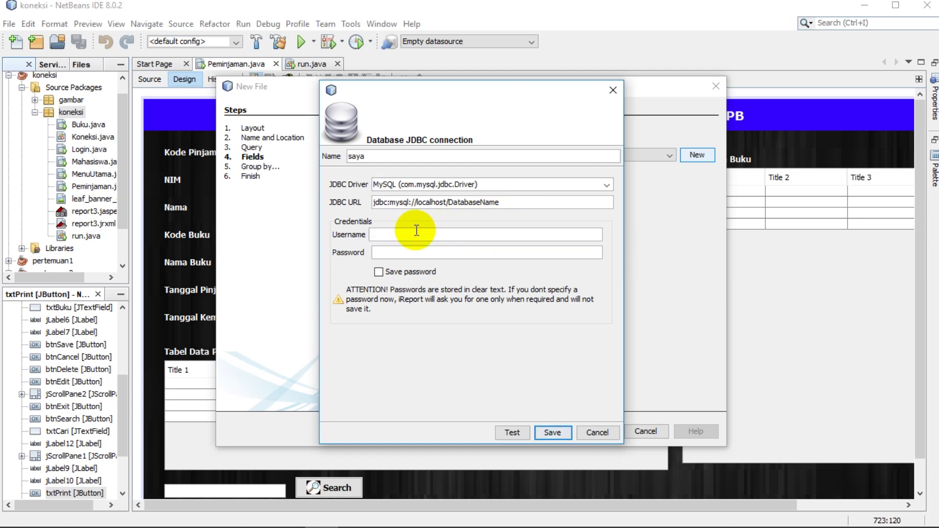
text(root)
click(380, 273)
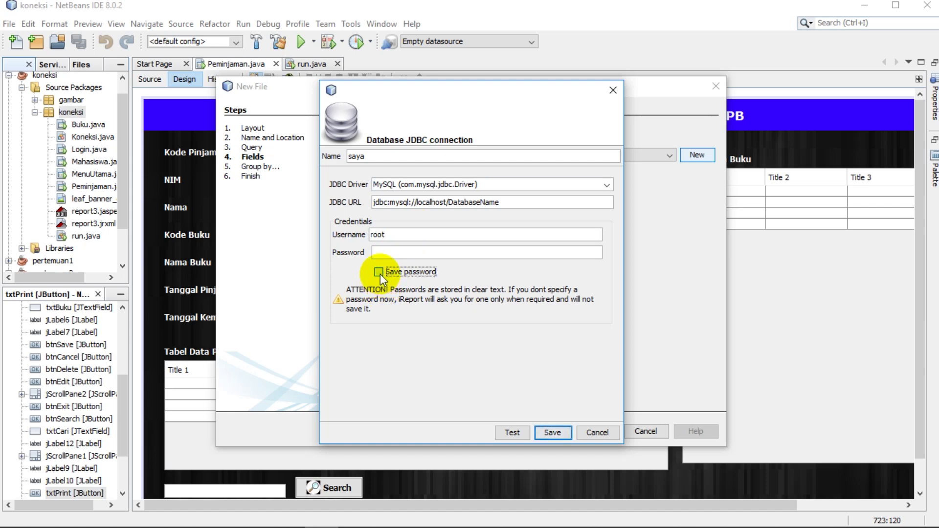
click(518, 433)
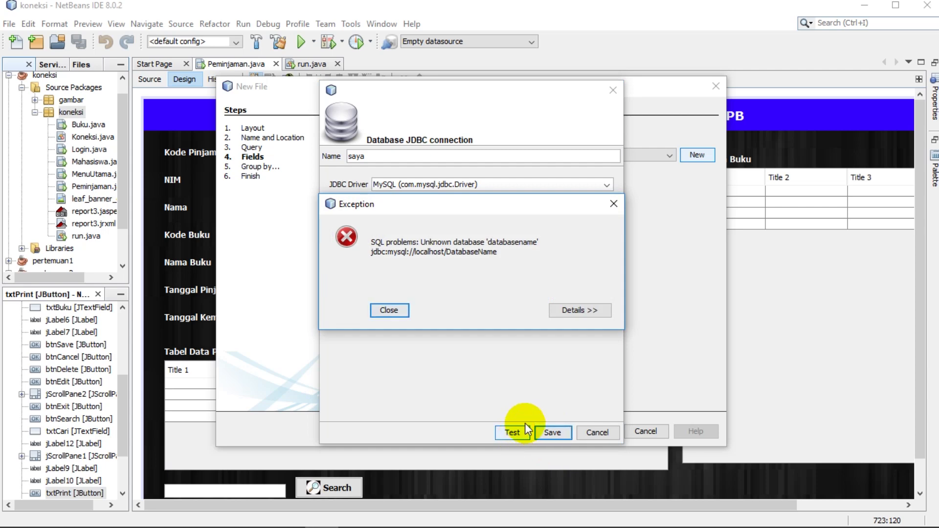
click(399, 308)
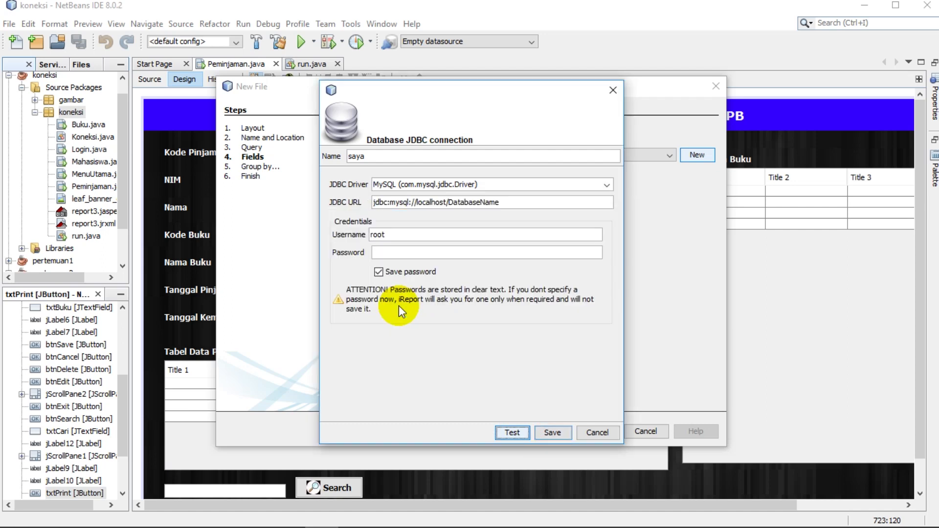
Set the connection's JDBC URL to jdbc:mysql://localhost/latihannetbeans1
click(507, 207)
key(BackSpace)
key(BackSpace)
key(BackSpace)
key(BackSpace)
key(BackSpace)
key(BackSpace)
key(BackSpace)
key(BackSpace)
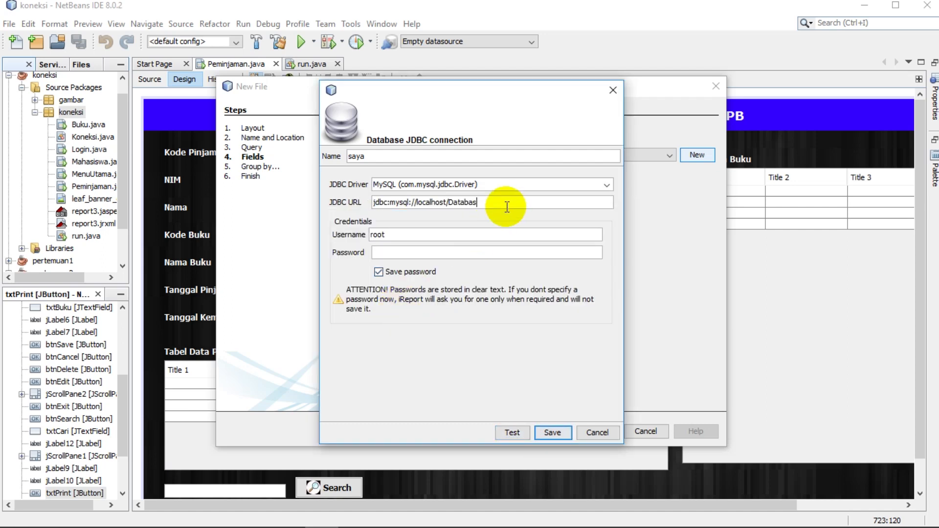
key(BackSpace)
key(BackSpace)
key(BackSpace)
key(BackSpace)
text(latihannetbeans1)
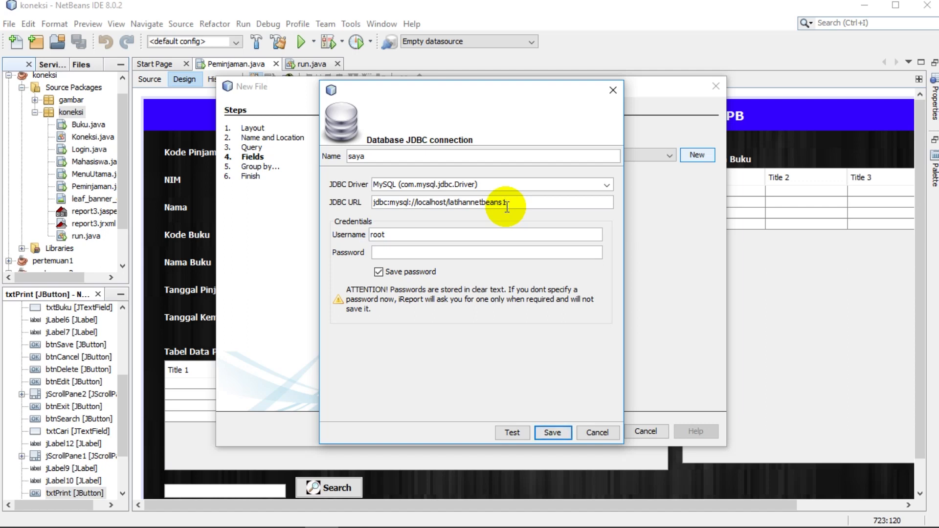
Test the JDBC connection again and leave its setup without saving it
click(509, 433)
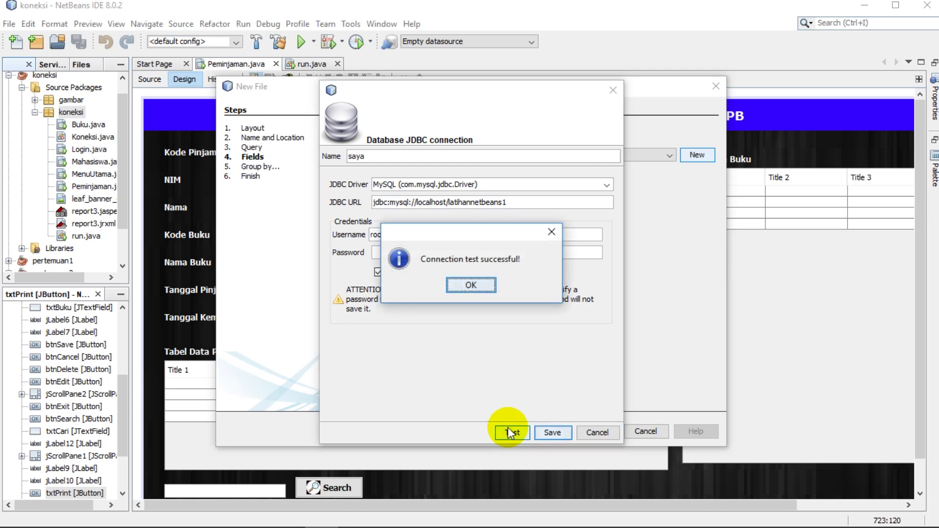
click(471, 285)
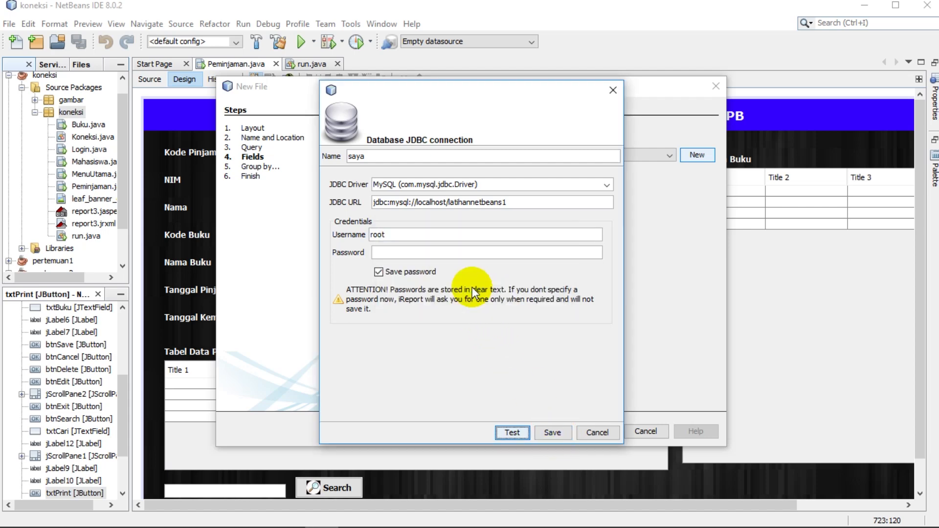
click(592, 432)
Select the latihannetbeans1 data source for the report and enter the SQL query "Select *from peminjaman"
click(668, 151)
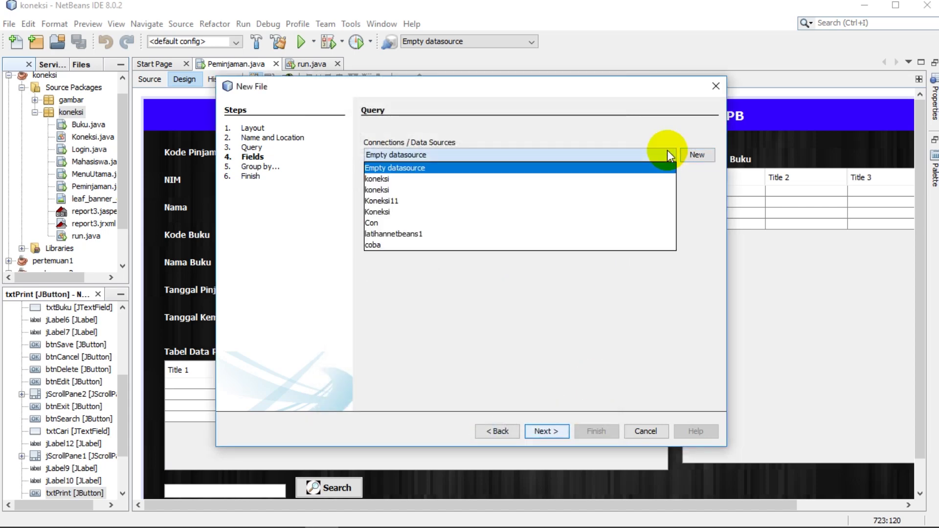
click(445, 177)
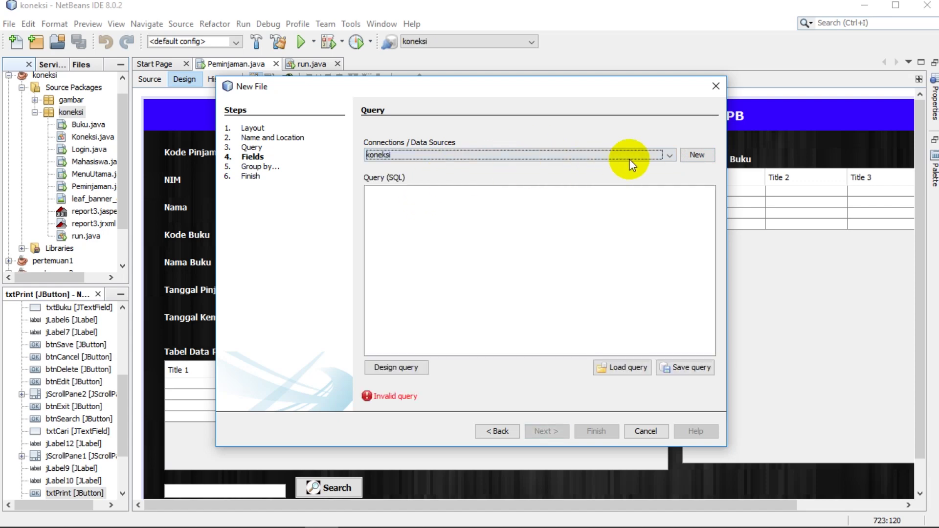
click(664, 154)
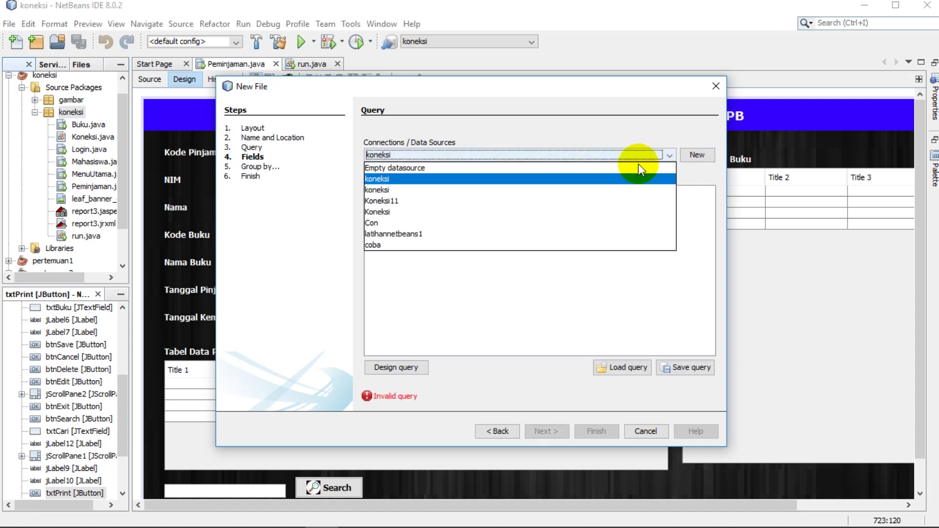
click(479, 235)
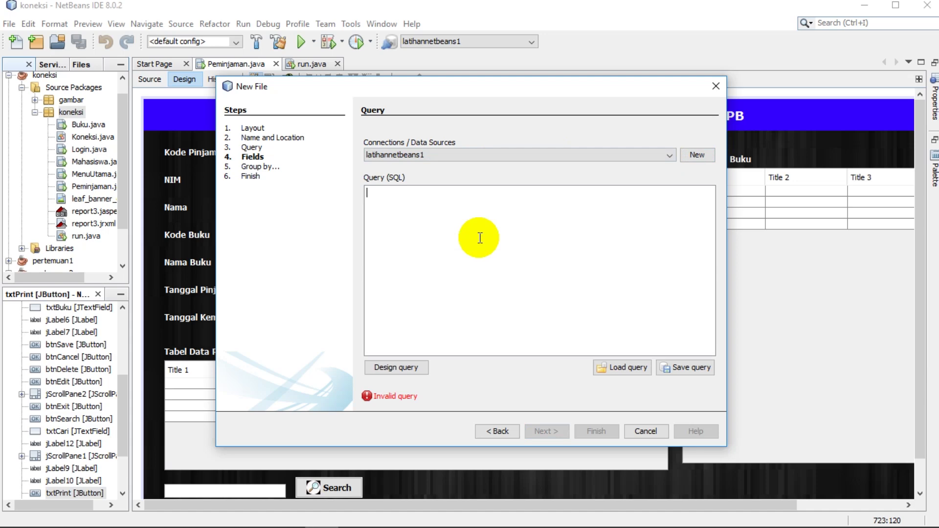
text(Se)
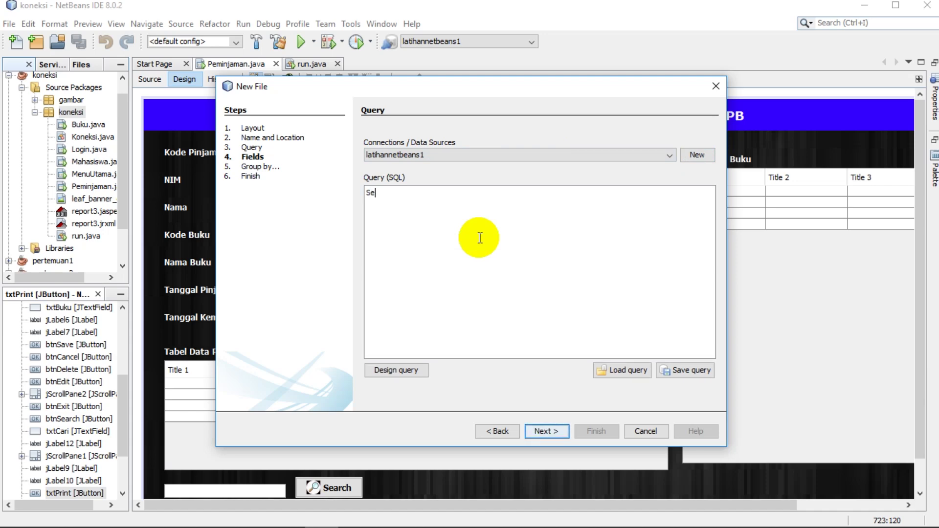
text(lect *from peminjaman)
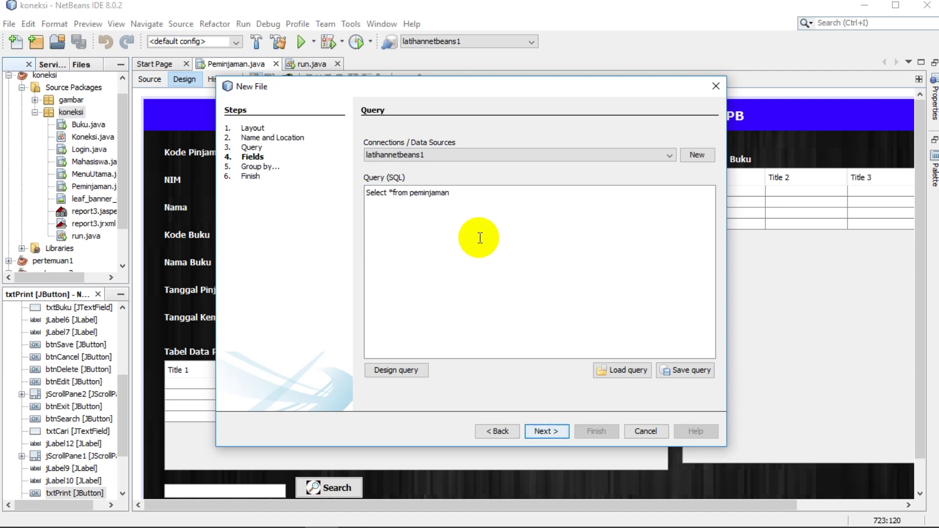
Proceed to the report's field selection, then check the columns of the peminjaman table in phpMyAdmin and return to the wizard
click(543, 432)
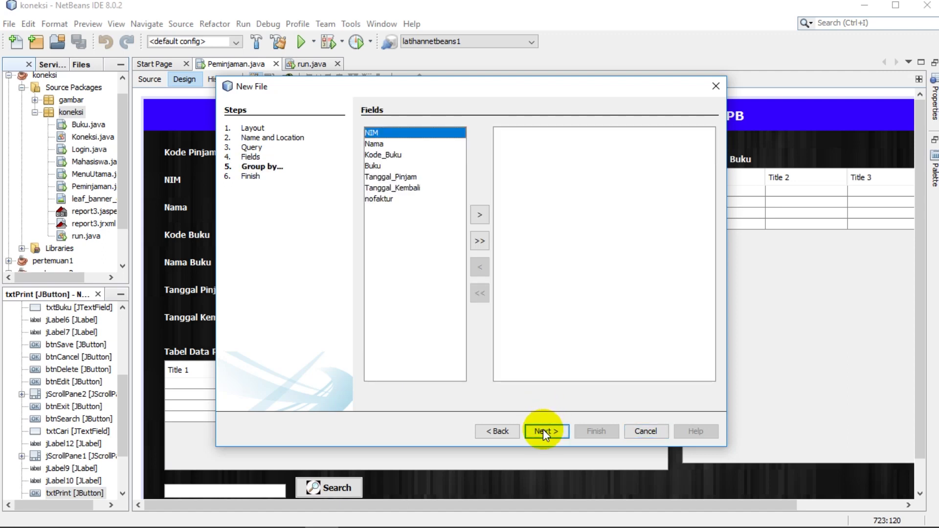
mouse_move(144, 524)
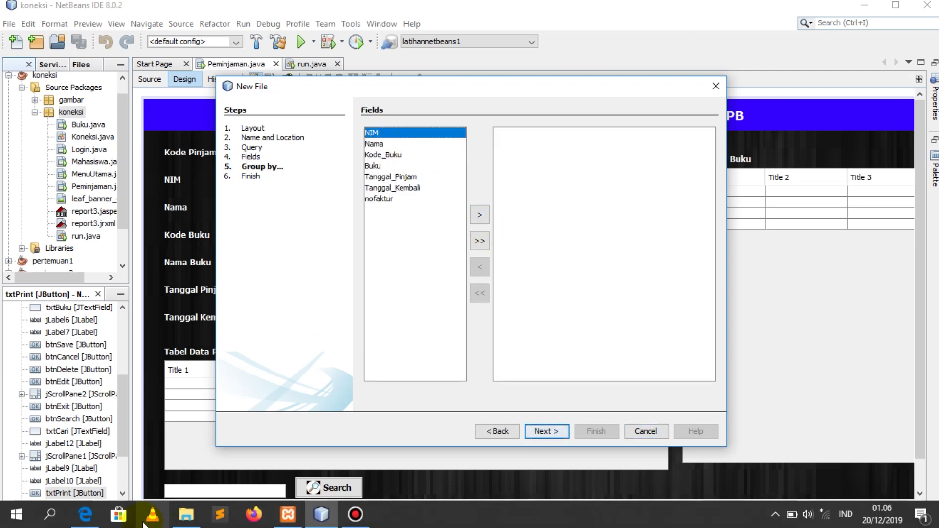
click(85, 514)
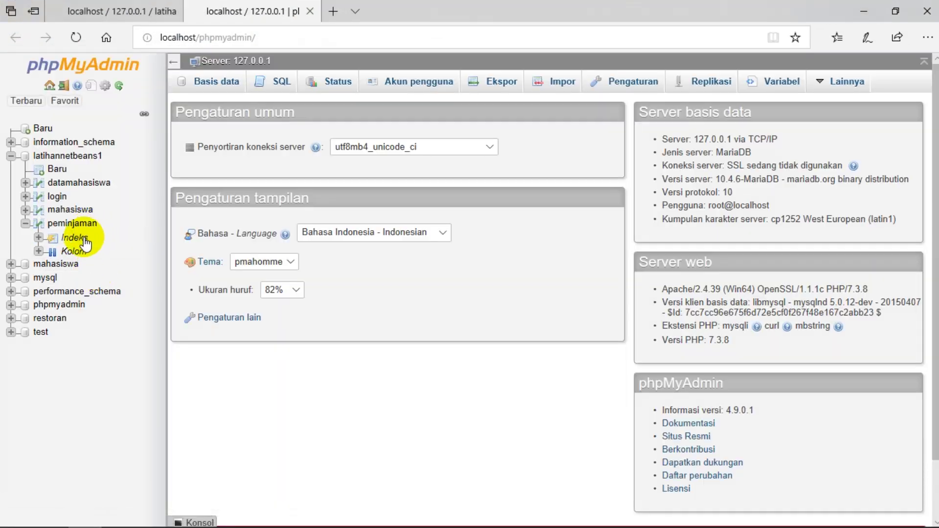
click(38, 251)
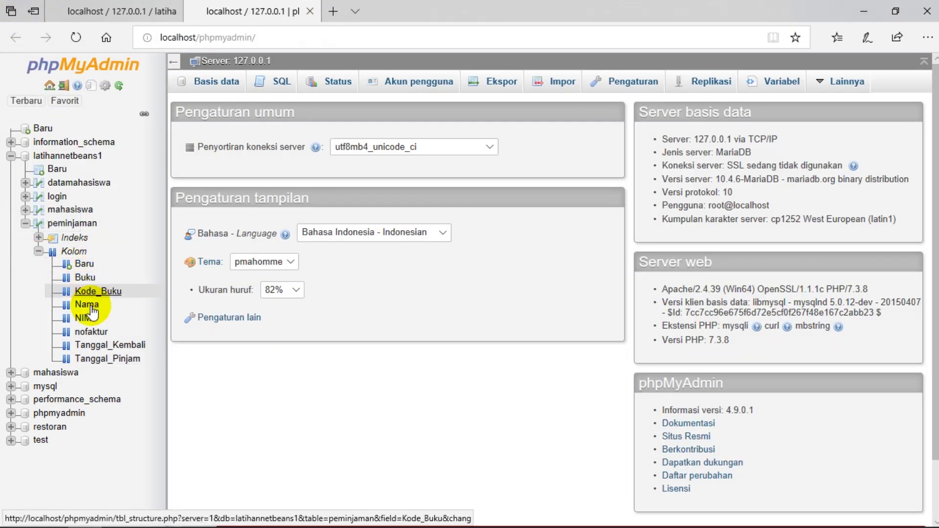
click(38, 251)
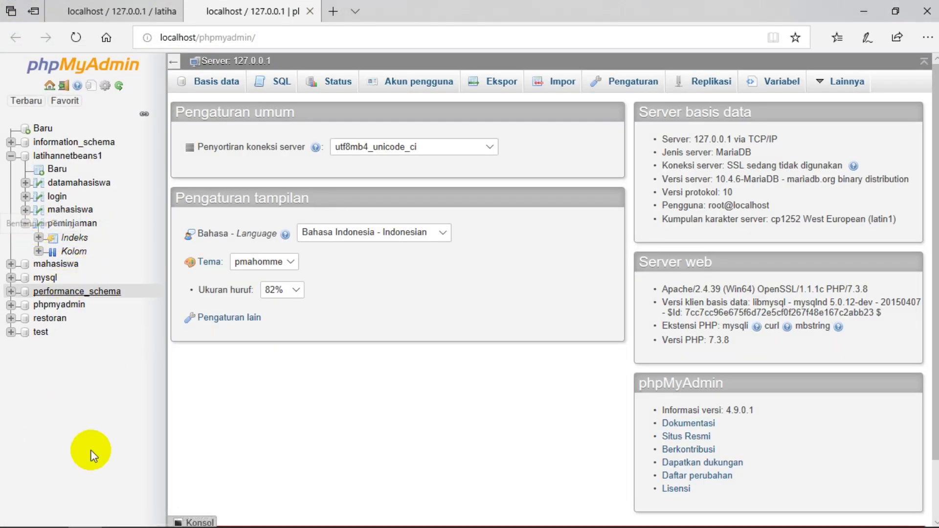
click(320, 515)
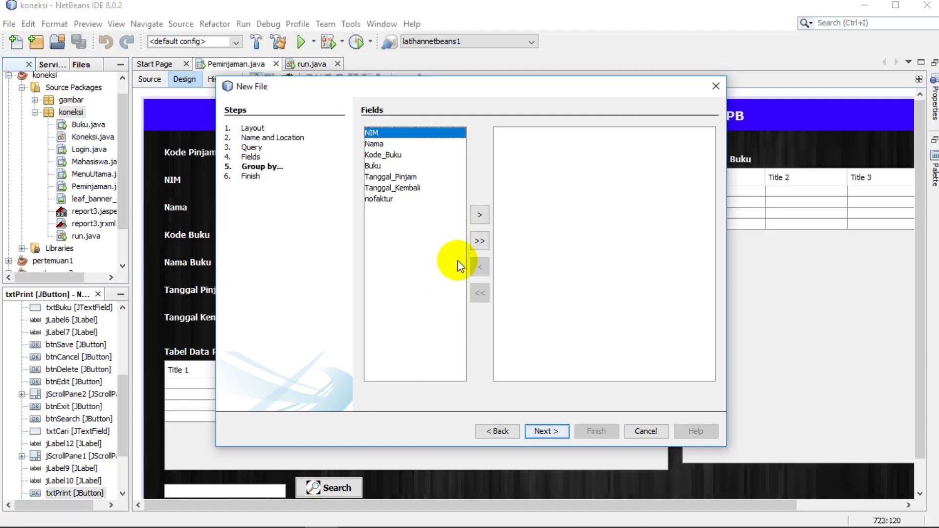
Include all query fields from NIM to nofaktur in the report, leave grouping empty, and generate the report
click(480, 241)
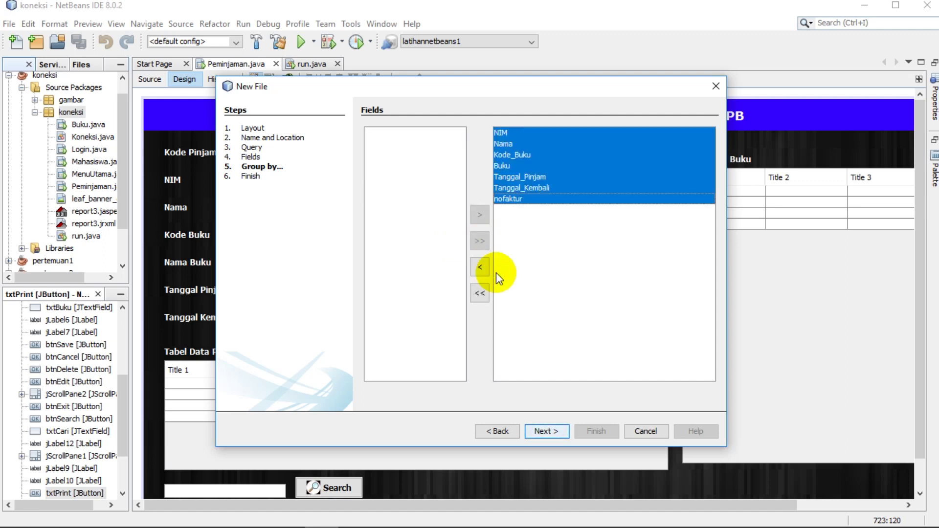
click(547, 431)
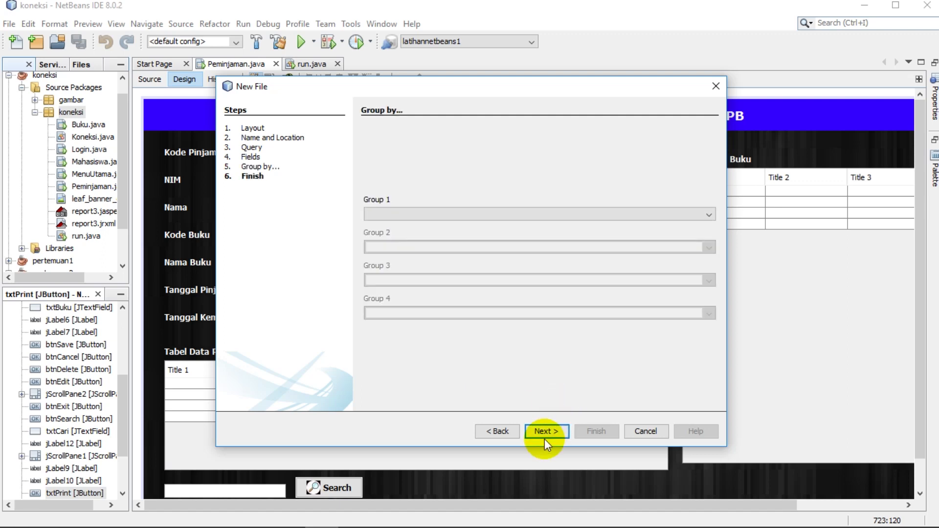
click(547, 431)
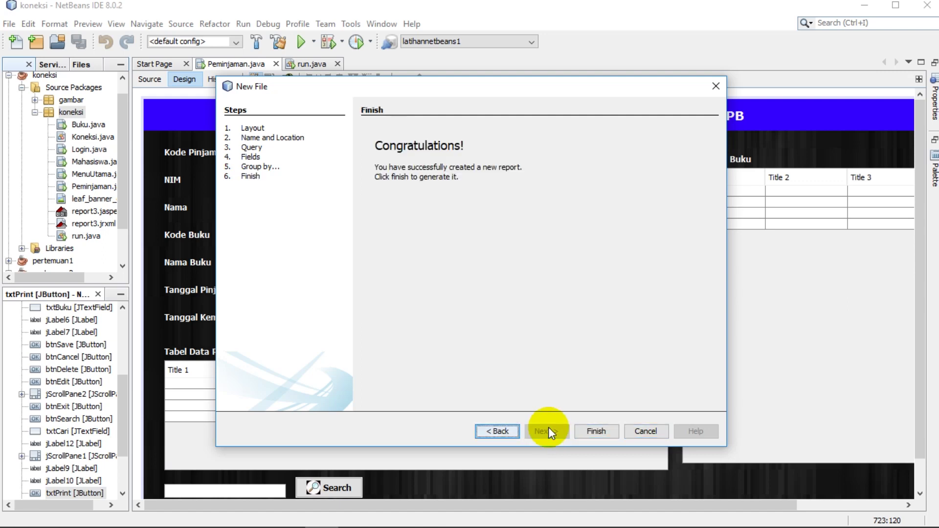
click(599, 431)
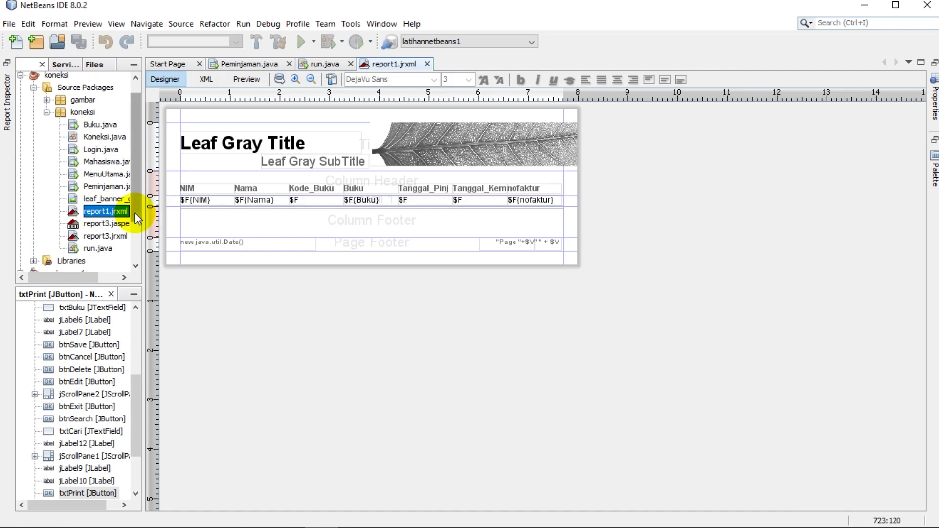
Dock the report element palette and the properties view beside the report1.jrxml designer
mouse_move(135, 213)
mouse_down()
mouse_move(137, 245)
mouse_move(134, 210)
mouse_up()
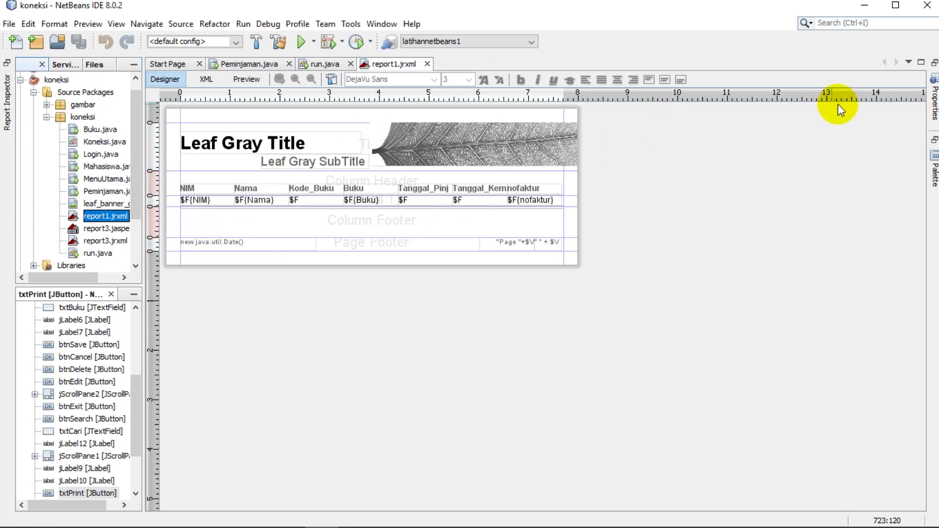
click(935, 78)
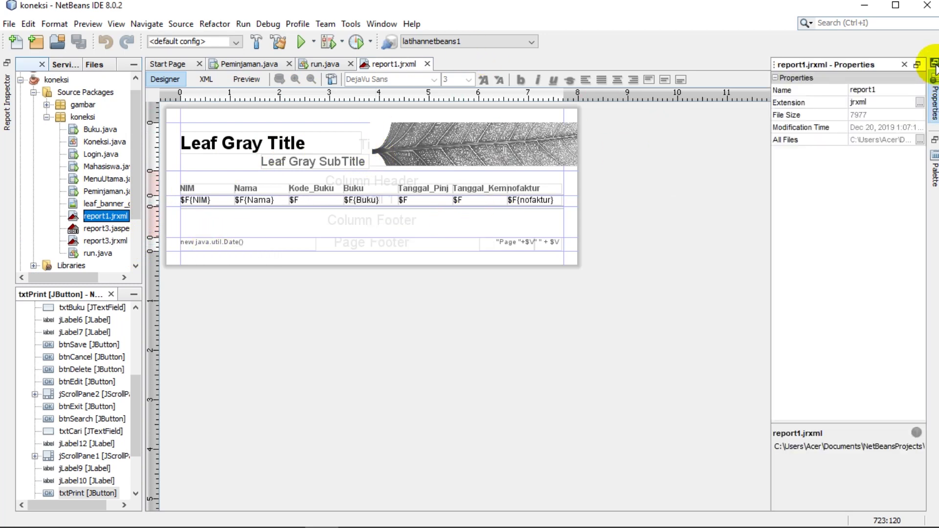
click(935, 63)
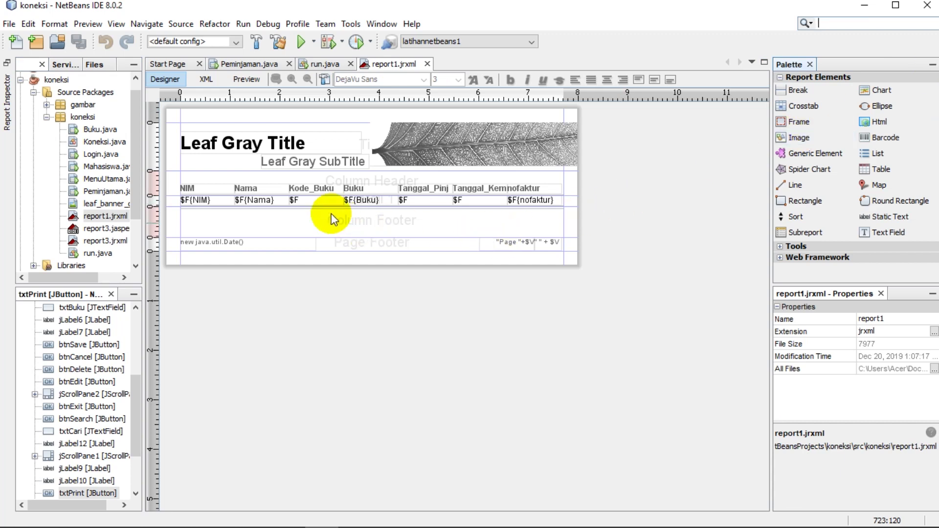
Delete the Leaf Gray Title, the Leaf Gray SubTitle, and the leaf banner image from the title band
click(243, 149)
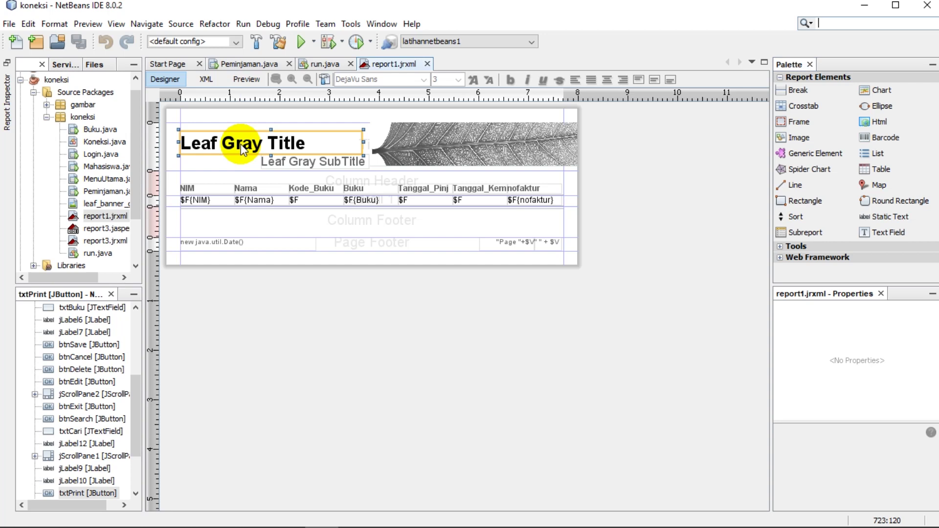
key(Delete)
right_click(321, 138)
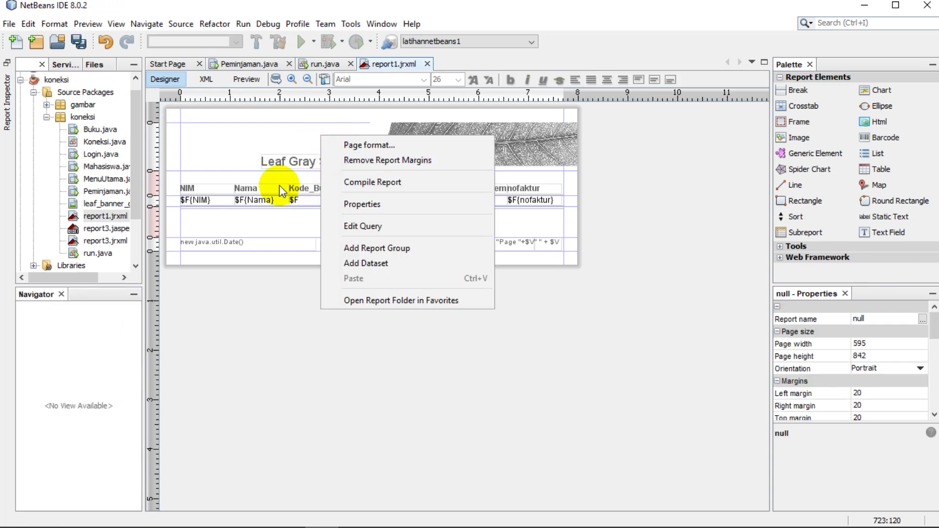
click(283, 172)
click(284, 161)
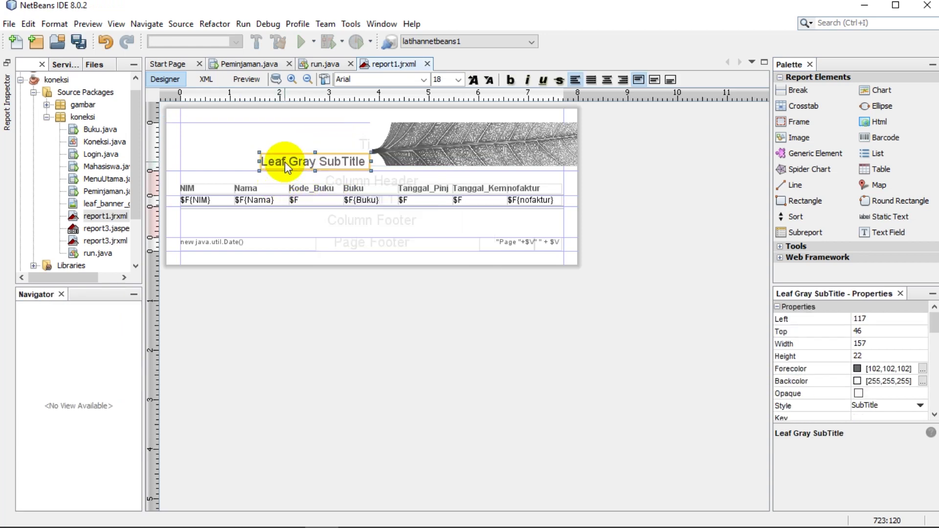
key(Delete)
click(394, 156)
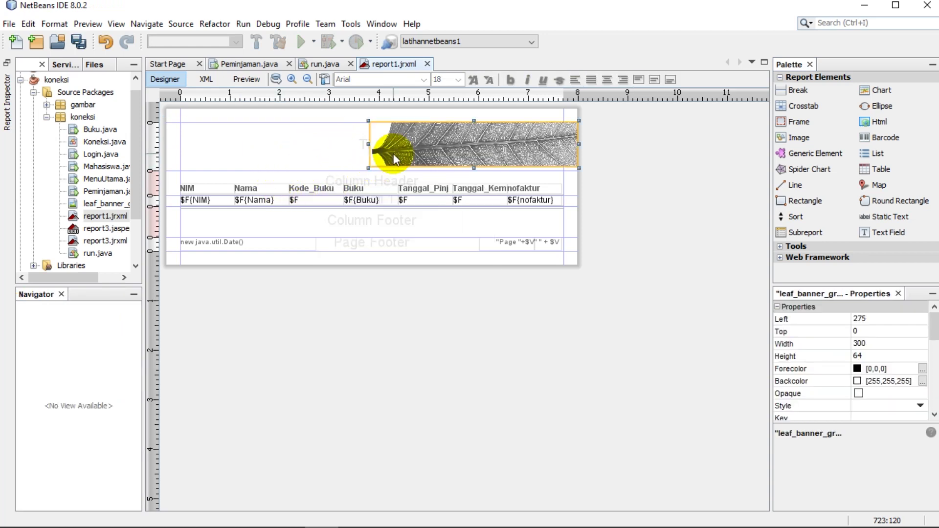
key(Delete)
Place a horizontal line element about 100 wide in the title band, around left 36 and top 49
click(386, 153)
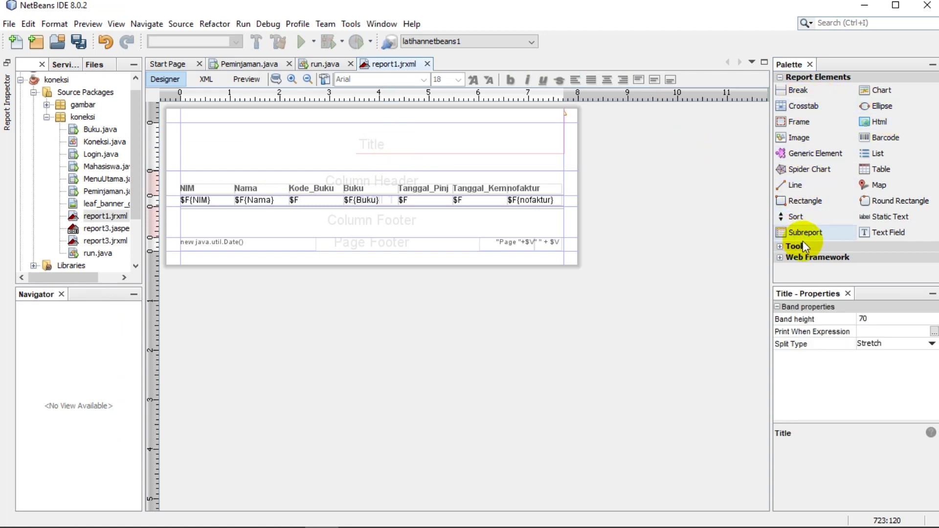
click(782, 248)
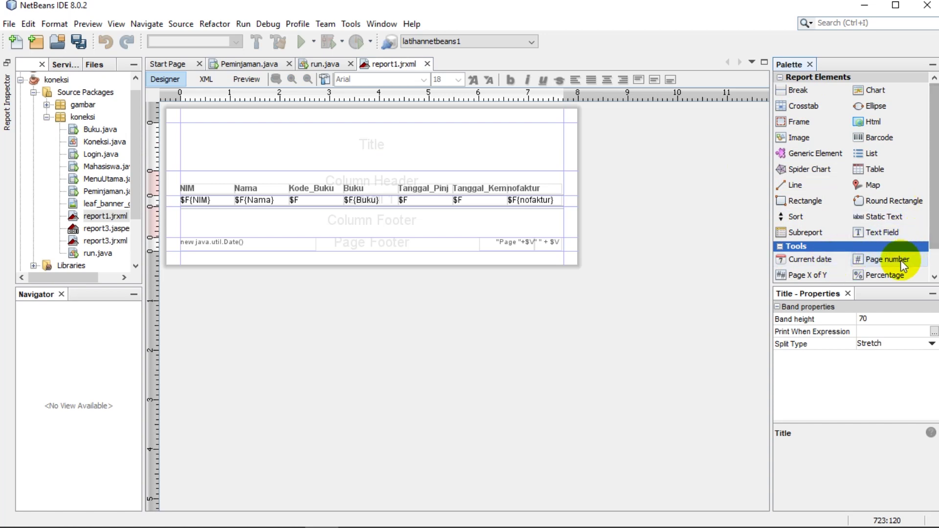
scroll(934, 216, down, 2)
scroll(935, 215, up, 2)
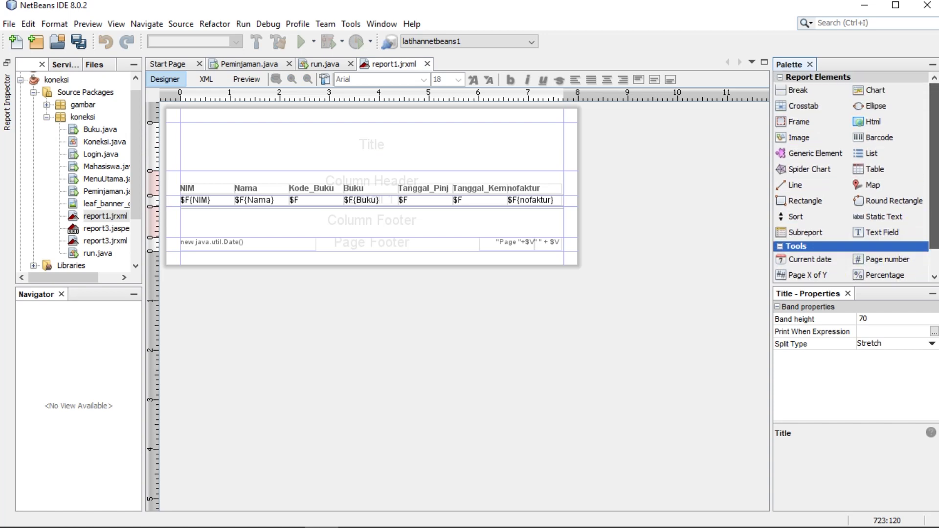
click(862, 154)
drag(802, 195, 187, 171)
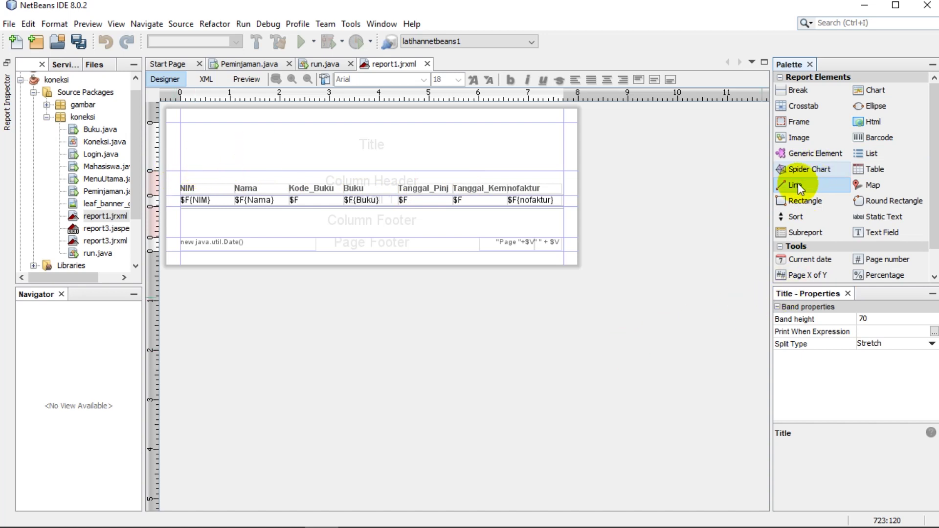
mouse_move(177, 162)
mouse_down()
mouse_move(438, 161)
mouse_move(580, 174)
mouse_up()
drag(793, 185, 324, 167)
drag(230, 154, 205, 157)
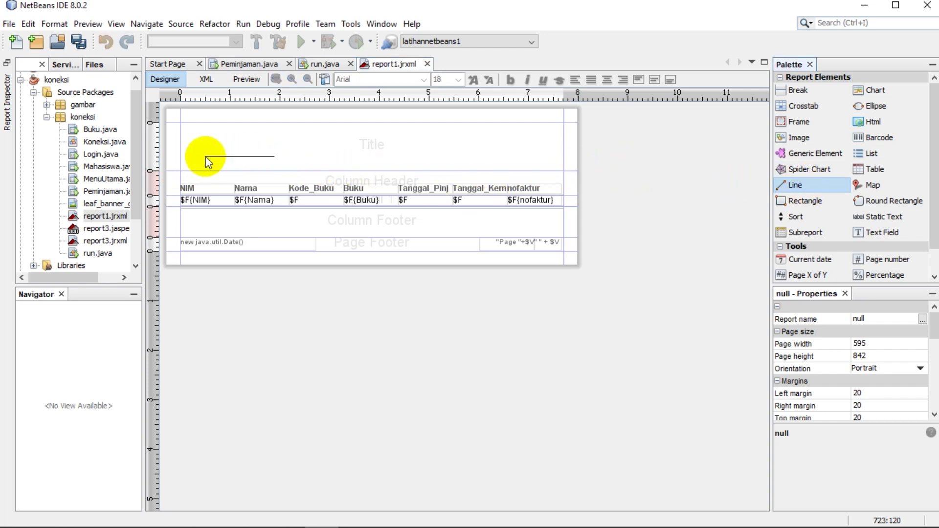
click(207, 166)
click(216, 157)
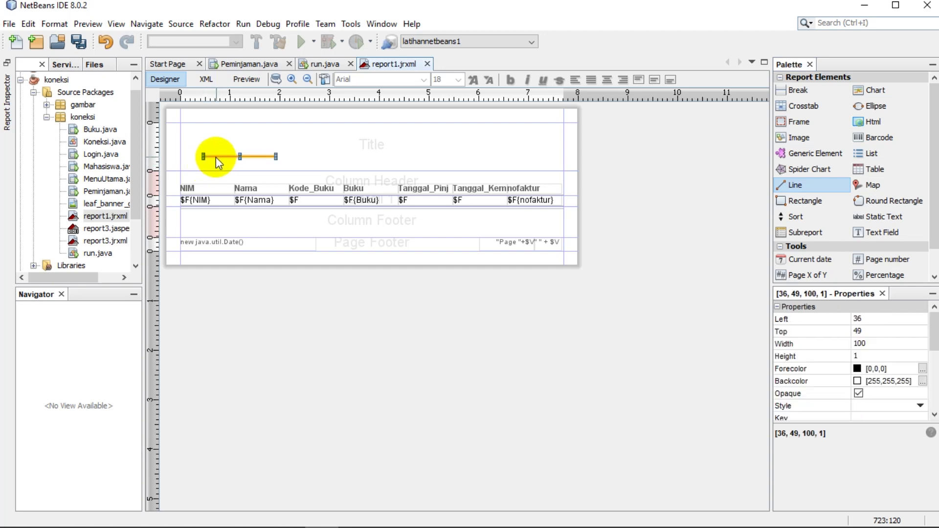
Move the line to left 0, top 0 in the column header band and increase the title band's height to 72
click(197, 161)
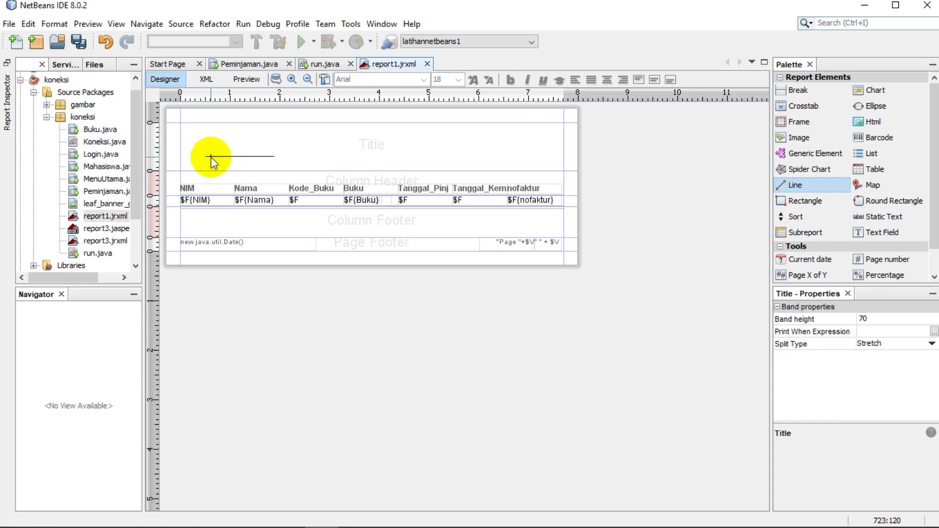
drag(211, 157, 193, 169)
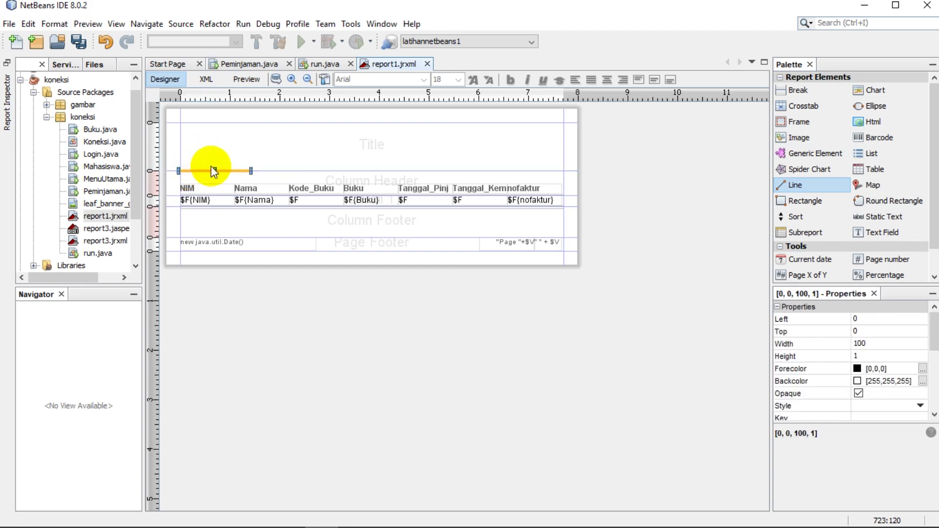
drag(252, 170, 274, 172)
click(384, 169)
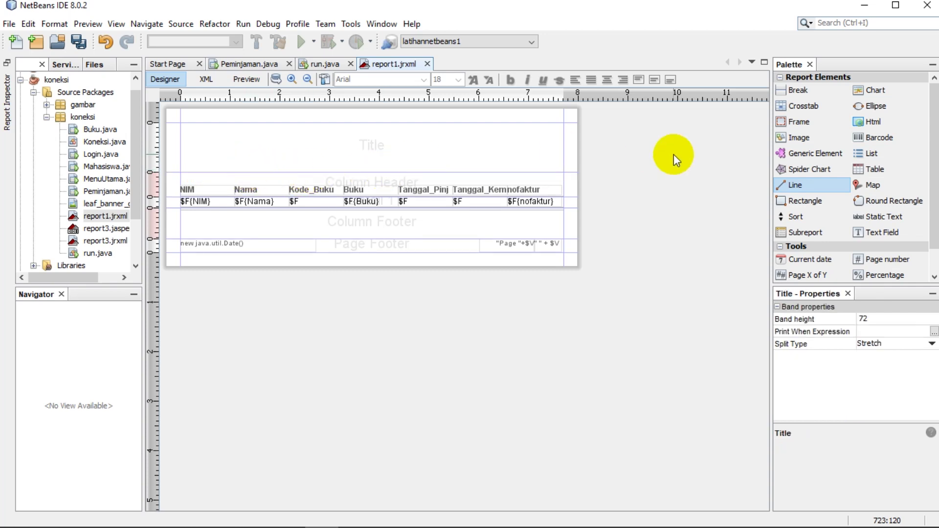
click(704, 235)
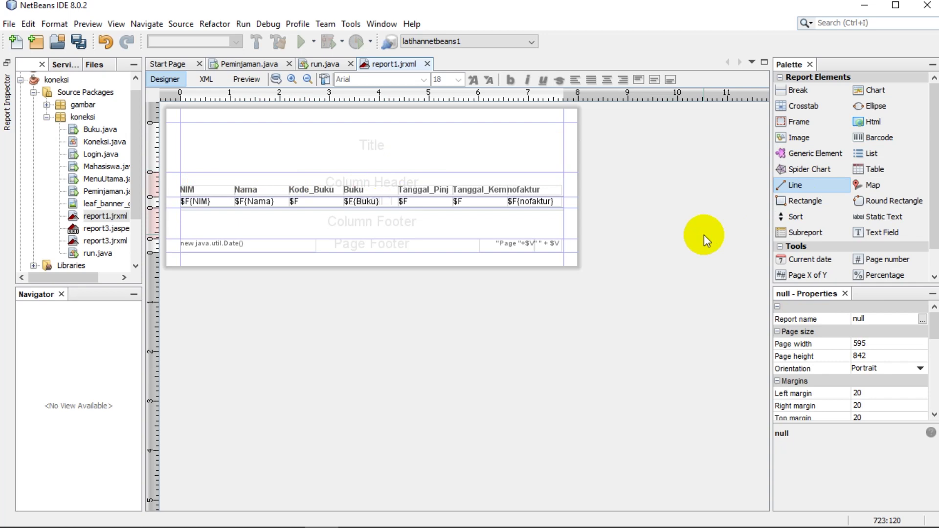
drag(878, 233, 366, 151)
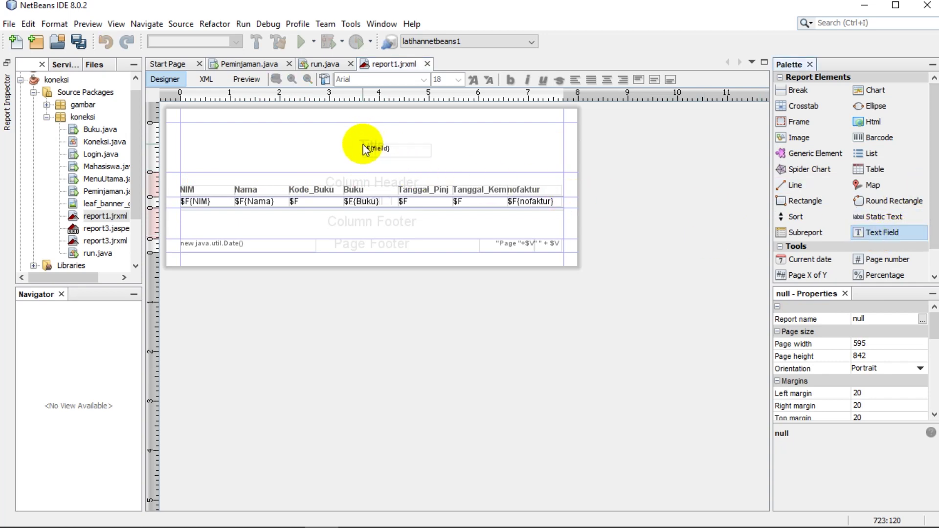
right_click(395, 151)
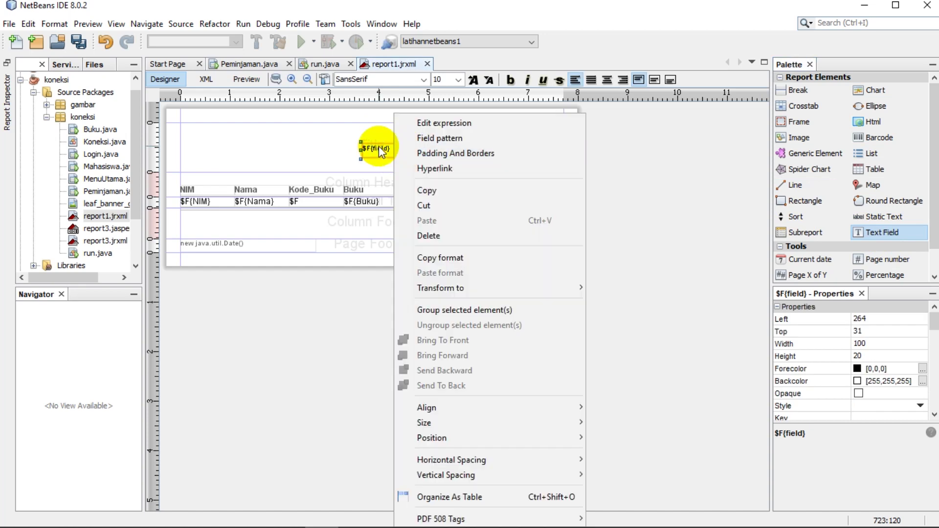
key(Escape)
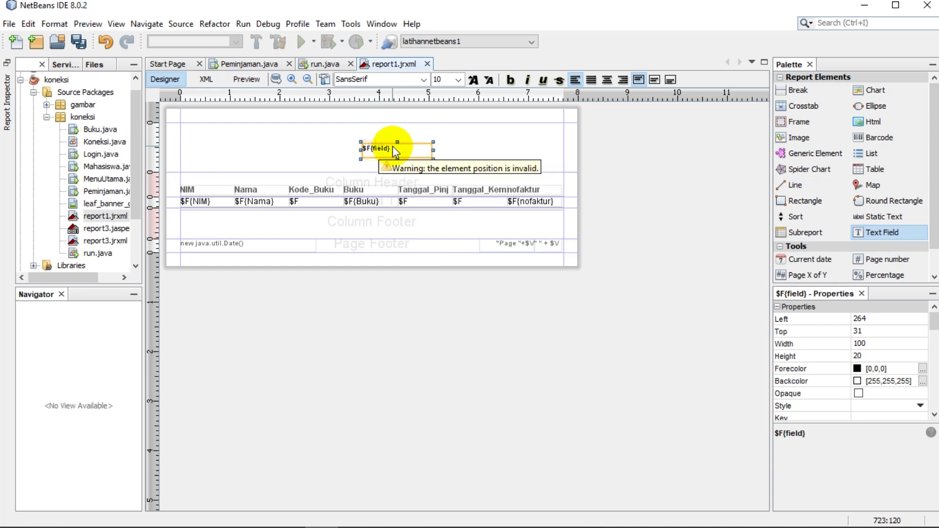
key(Delete)
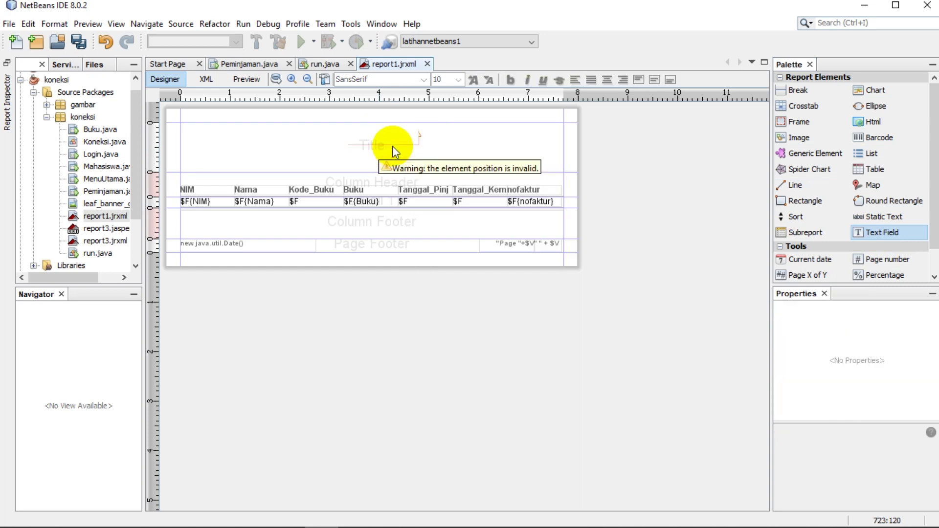
click(499, 201)
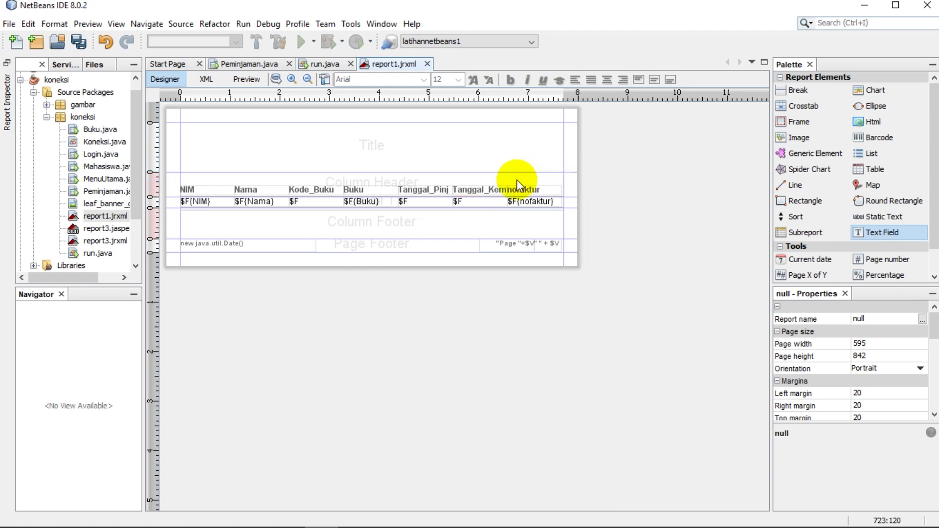
click(508, 188)
mouse_move(507, 189)
mouse_down()
mouse_move(522, 188)
mouse_move(503, 191)
mouse_up()
click(623, 163)
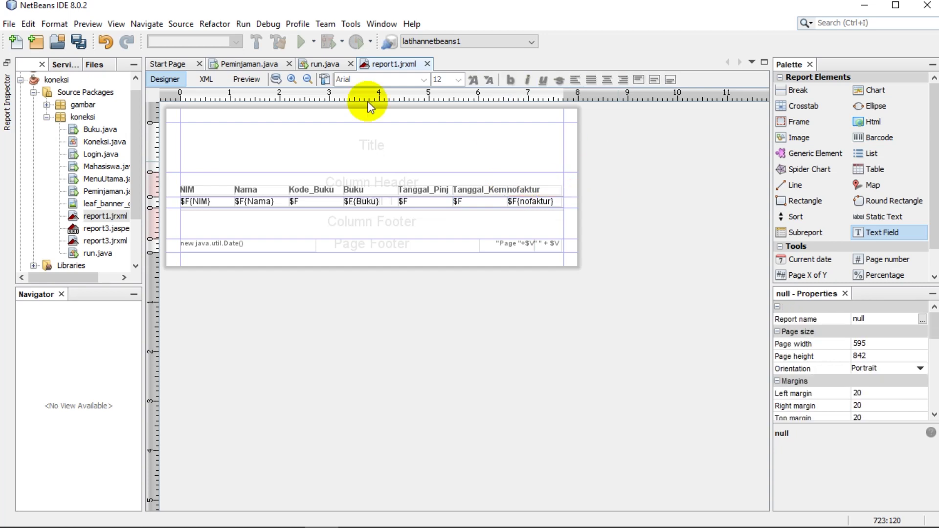
Preview the report filled with the peminjaman data, then return to its design view
click(254, 84)
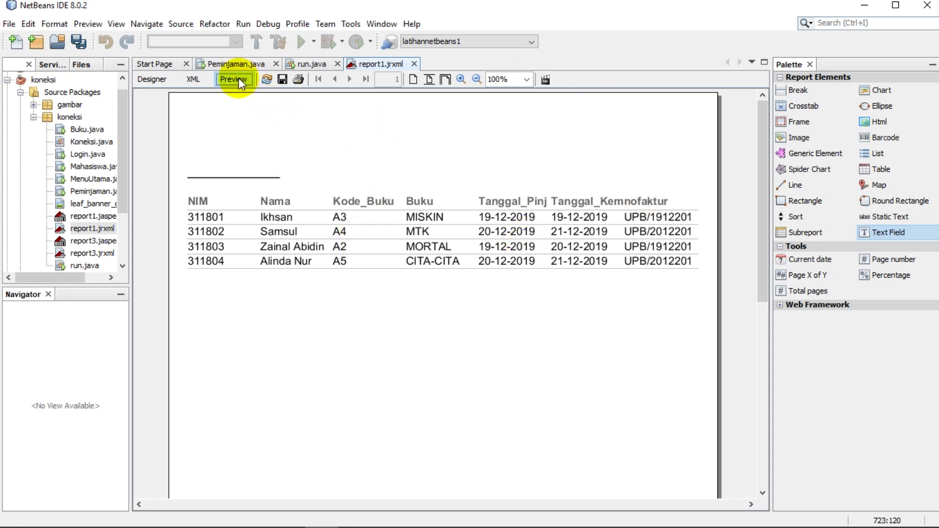
click(157, 78)
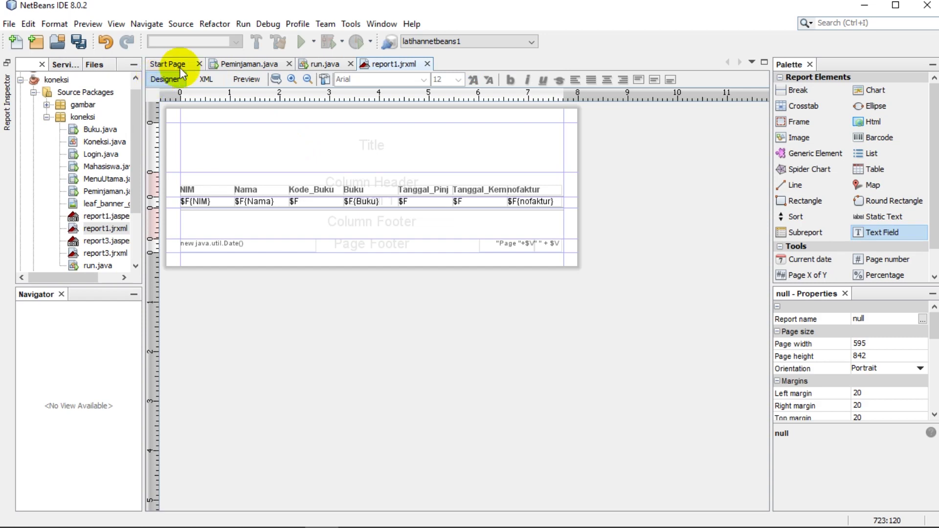
Open the Print button's action handler code in the Peminjaman form
click(243, 65)
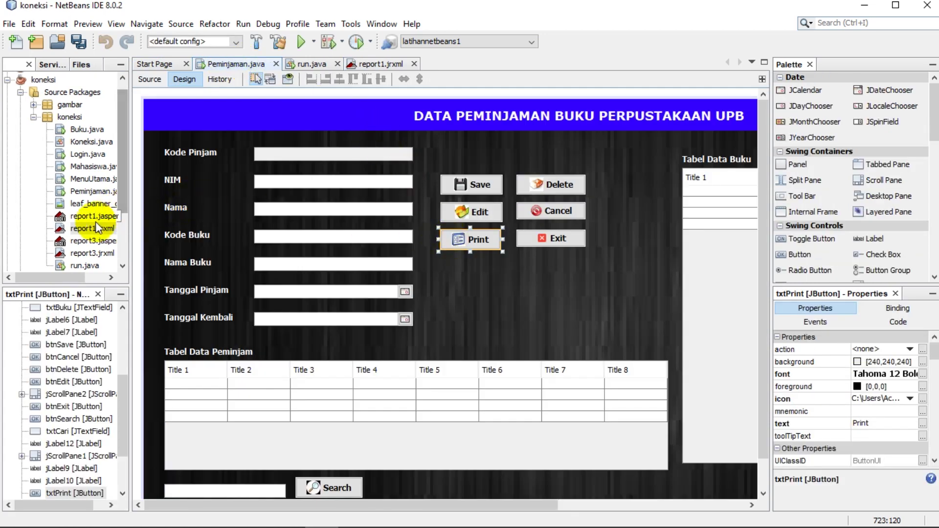
double_click(448, 233)
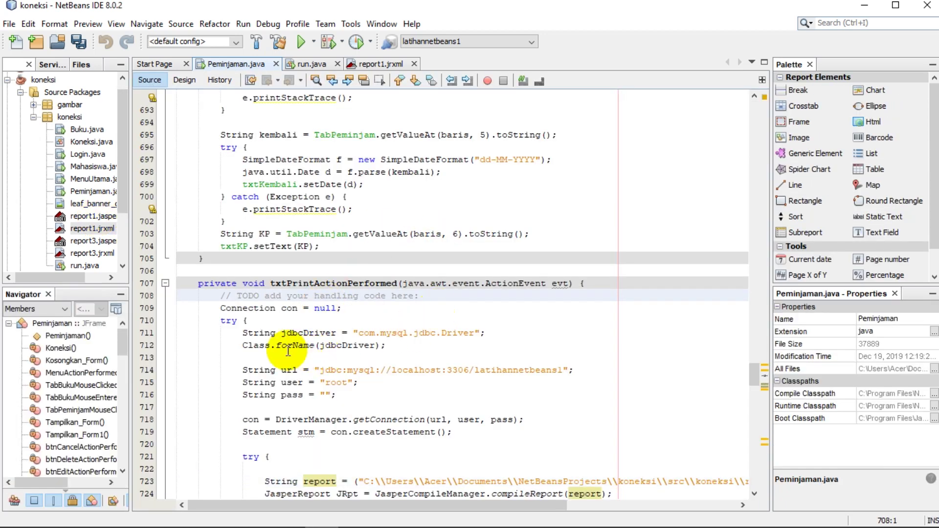
drag(756, 375, 756, 371)
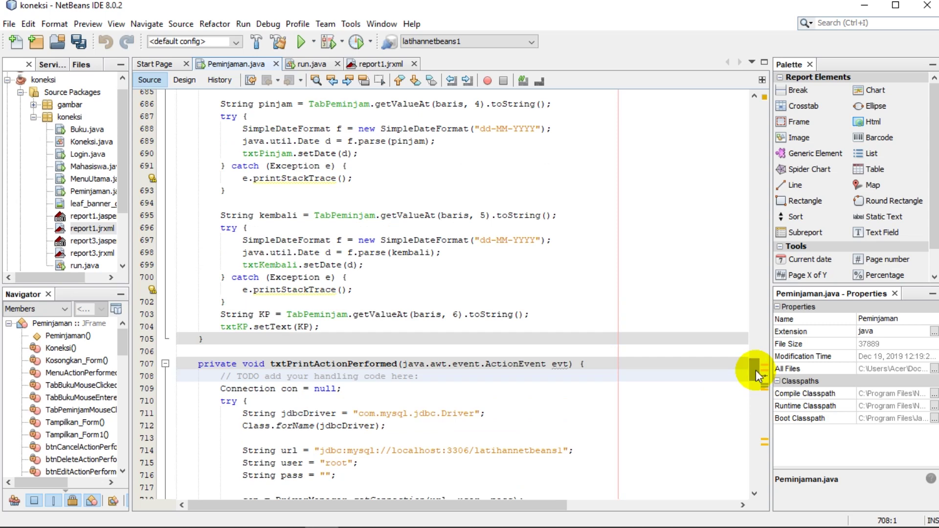